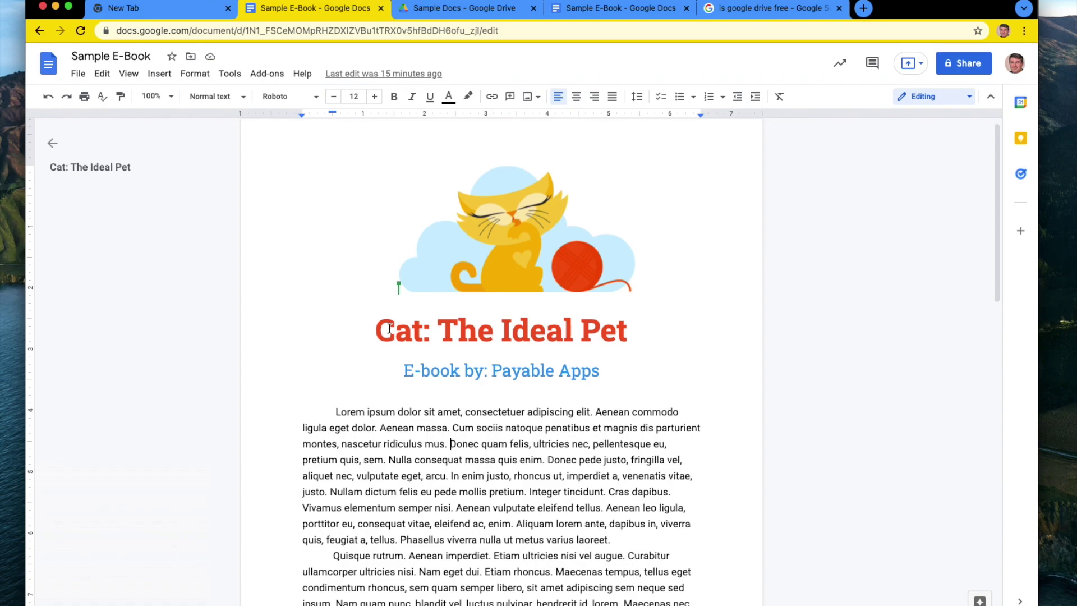
Scroll through the e-book document in Google Docs to review its contents.
scroll(496, 437, "down", 1)
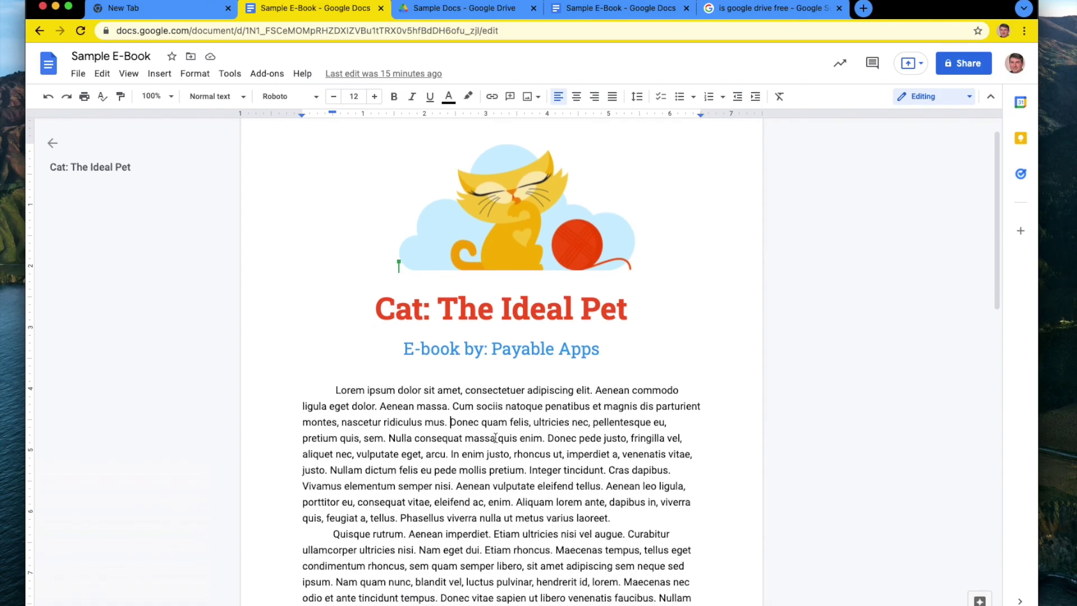
scroll(542, 513, "down", 4)
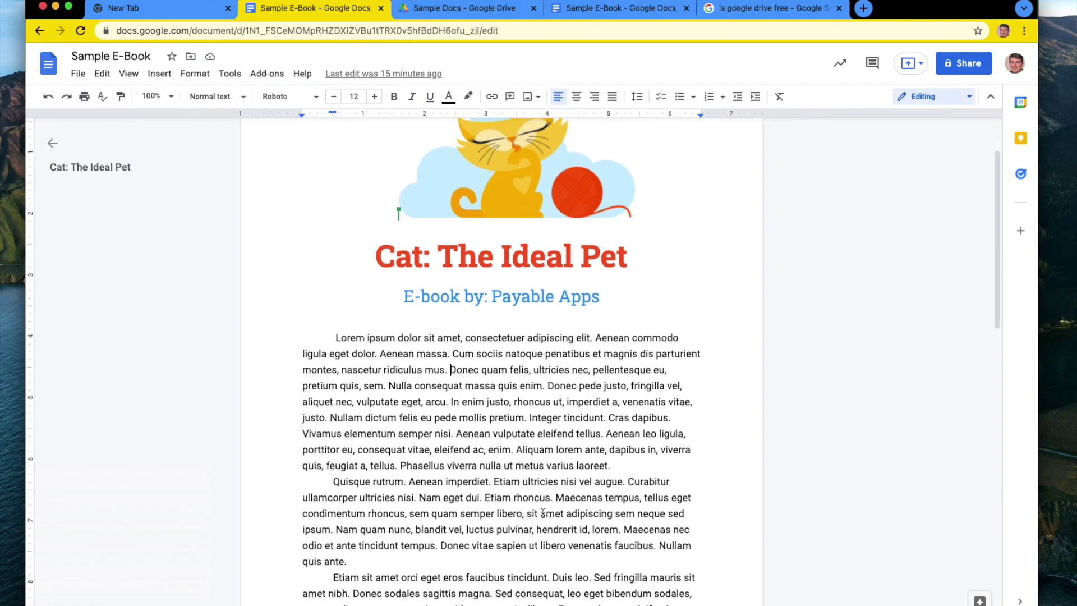
scroll(543, 513, "down", 2)
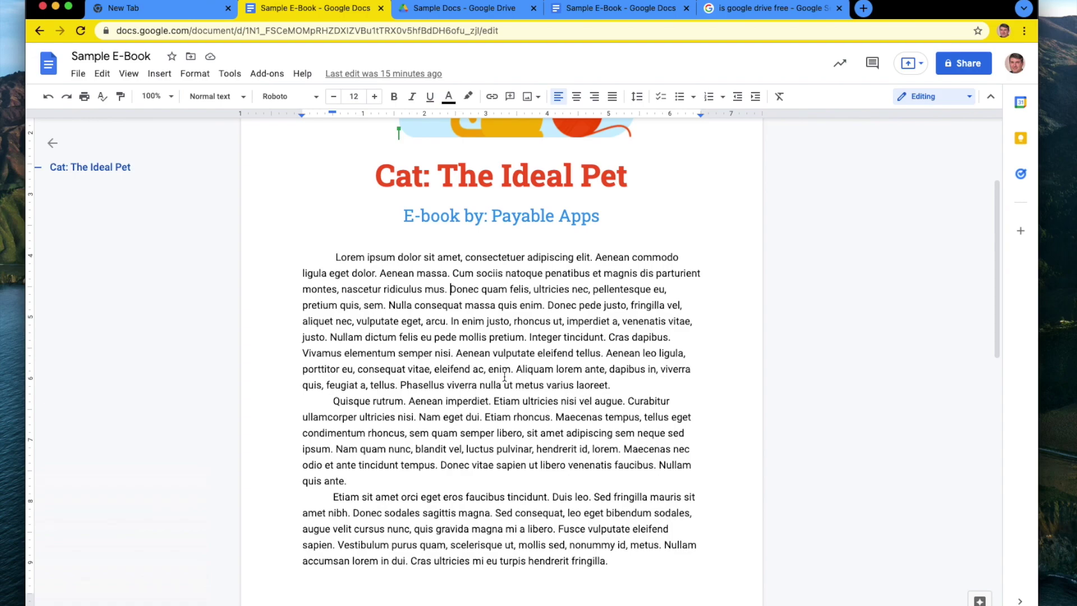
scroll(505, 377, "up", 5)
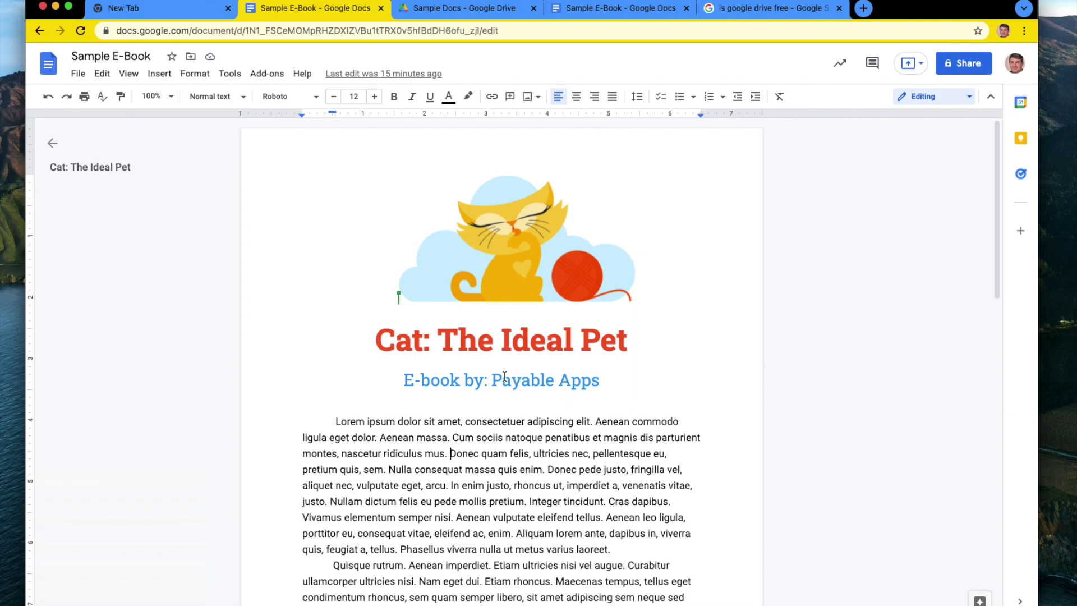
scroll(504, 376, "down", 3)
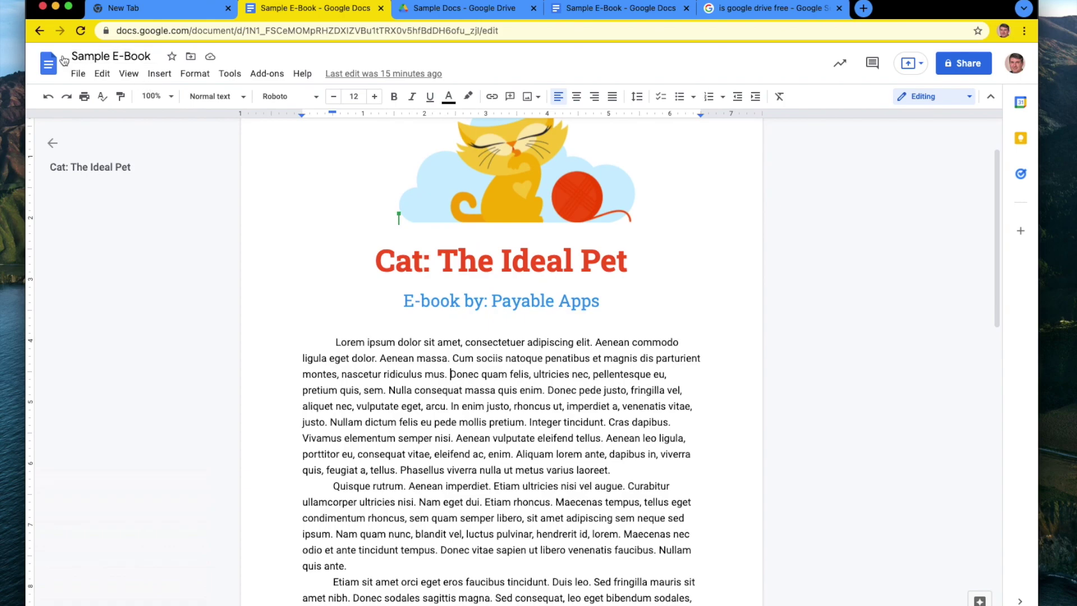
scroll(406, 418, "down", 5)
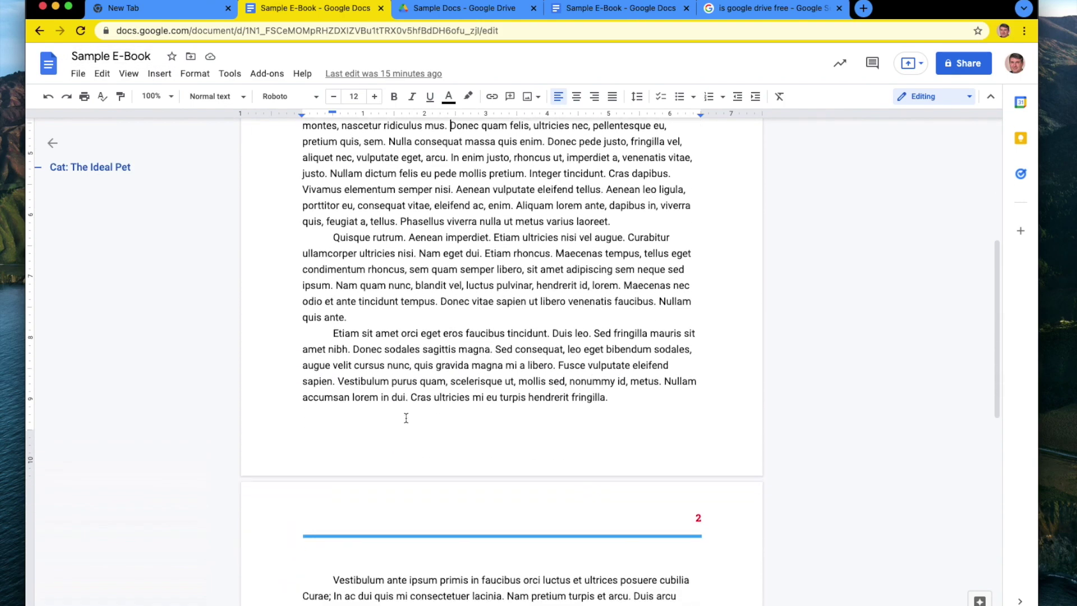
scroll(406, 418, "down", 8)
scroll(406, 418, "up", 13)
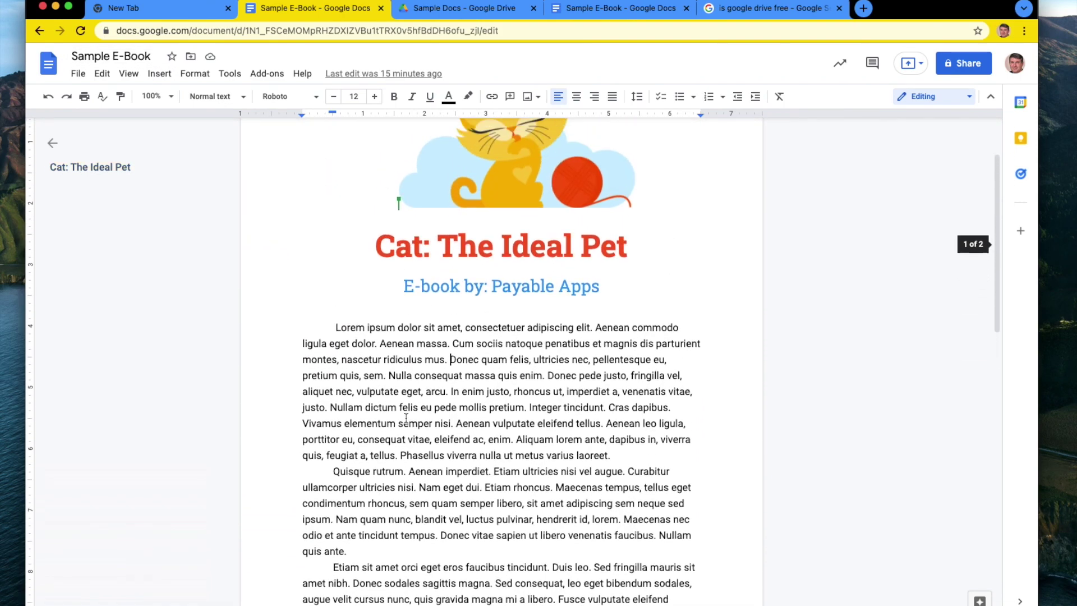
scroll(406, 418, "up", 2)
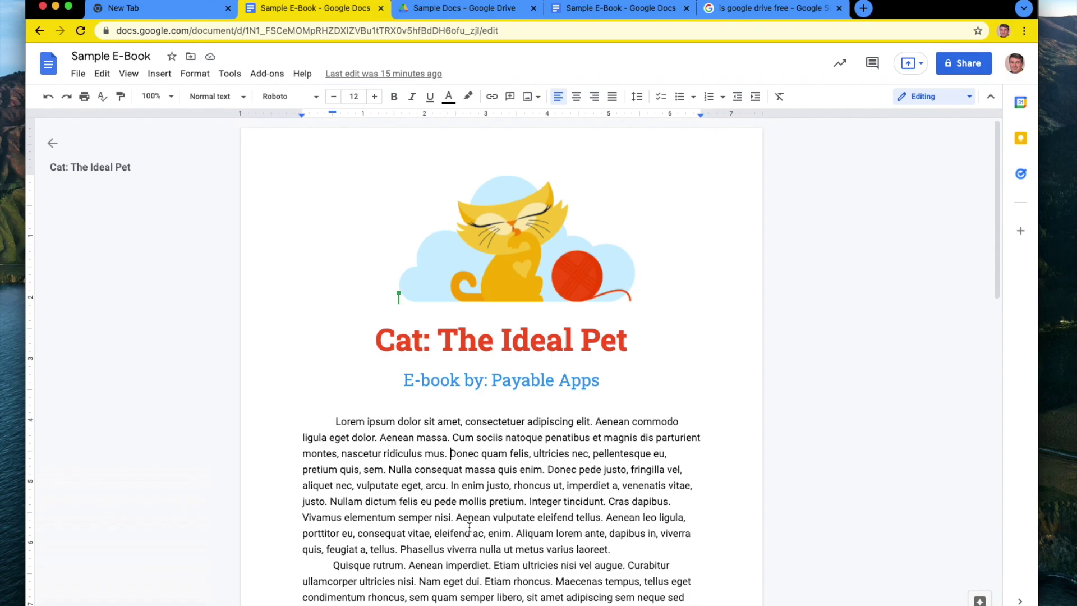
Check the document's File > Download format options, then go to the Sample Docs Drive folder.
left_click(79, 74)
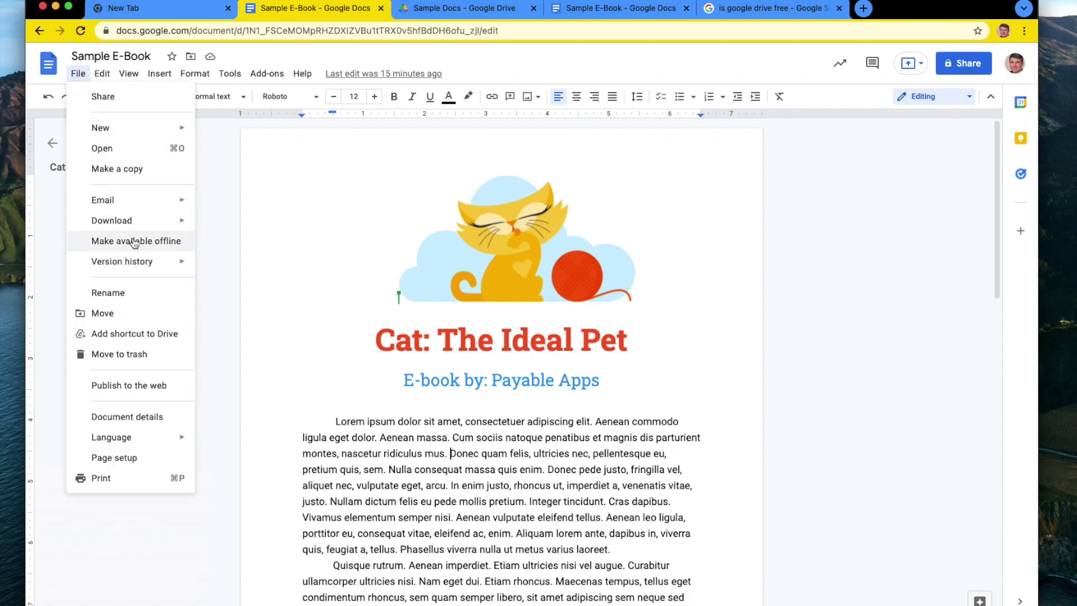
mouse_move(137, 225)
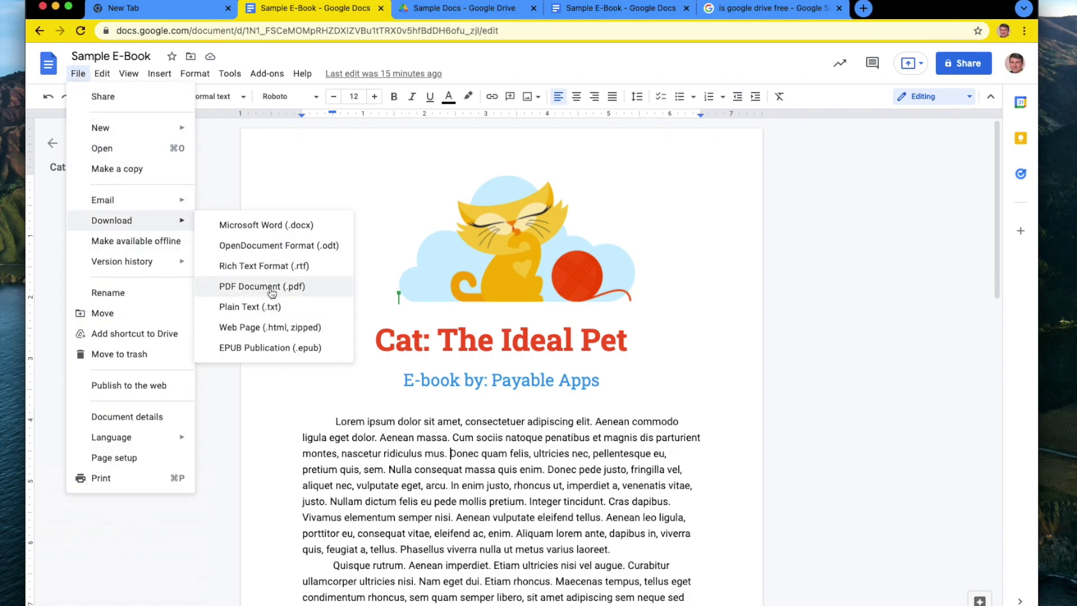
left_click(464, 9)
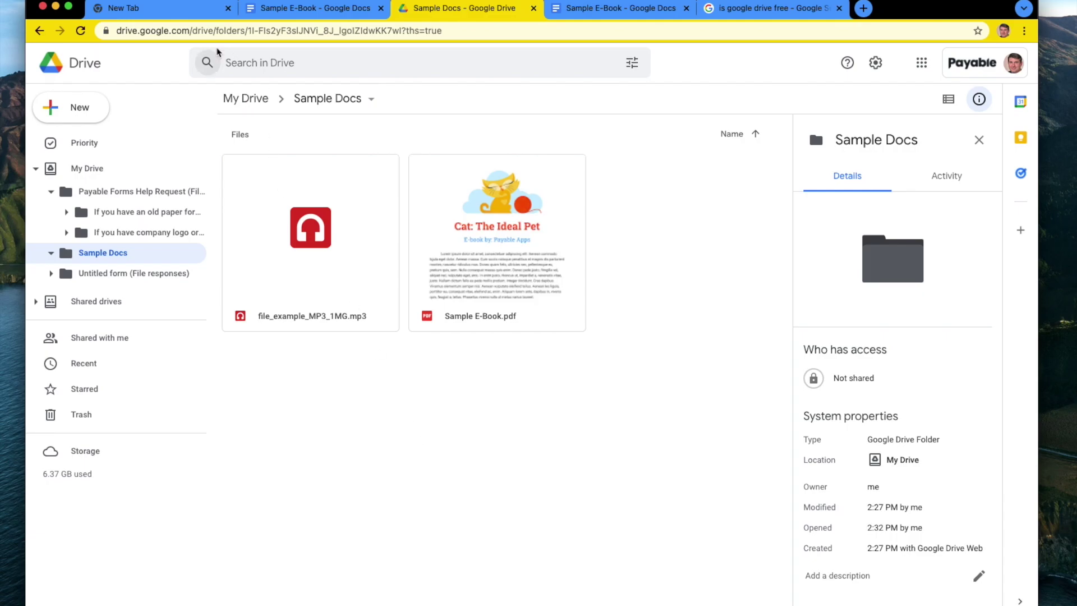
Go to forms.google.com in a new tab.
left_click(166, 9)
left_click(166, 27)
type("fors")
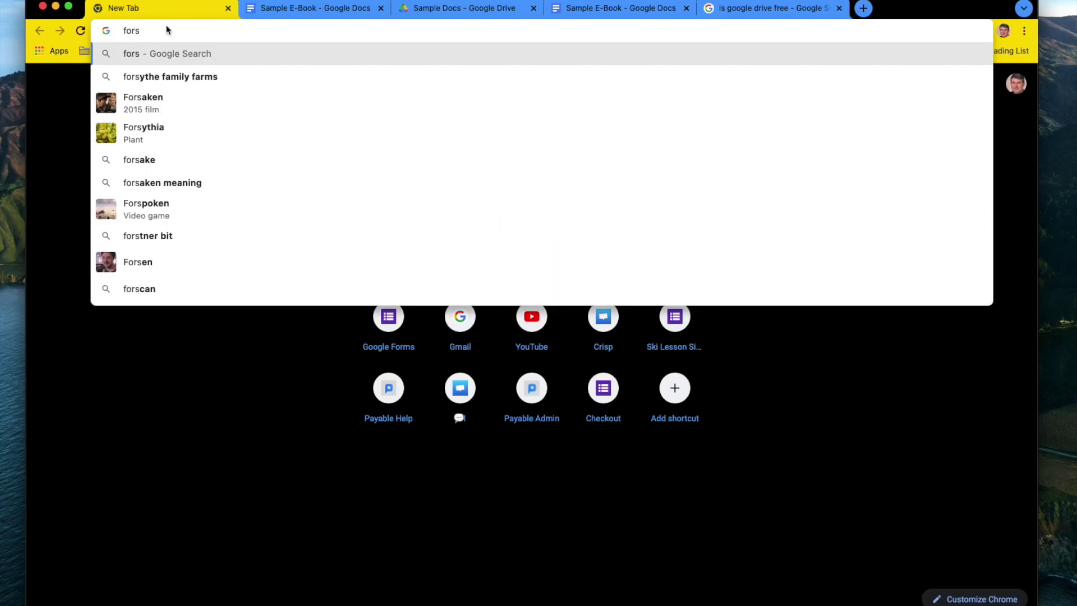
key("BackSpace")
type("ms.")
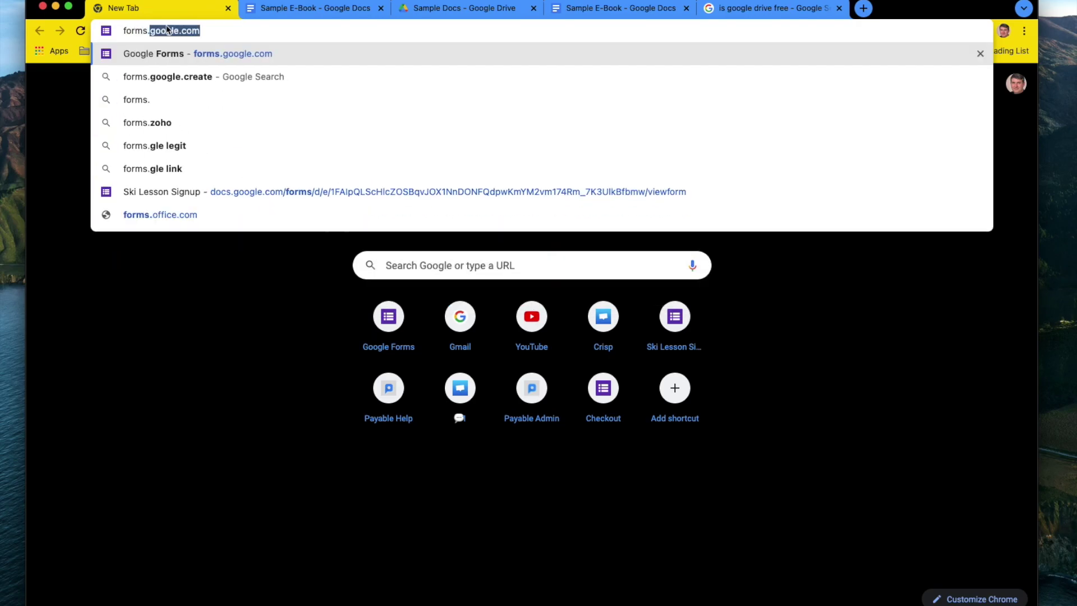
key("Return")
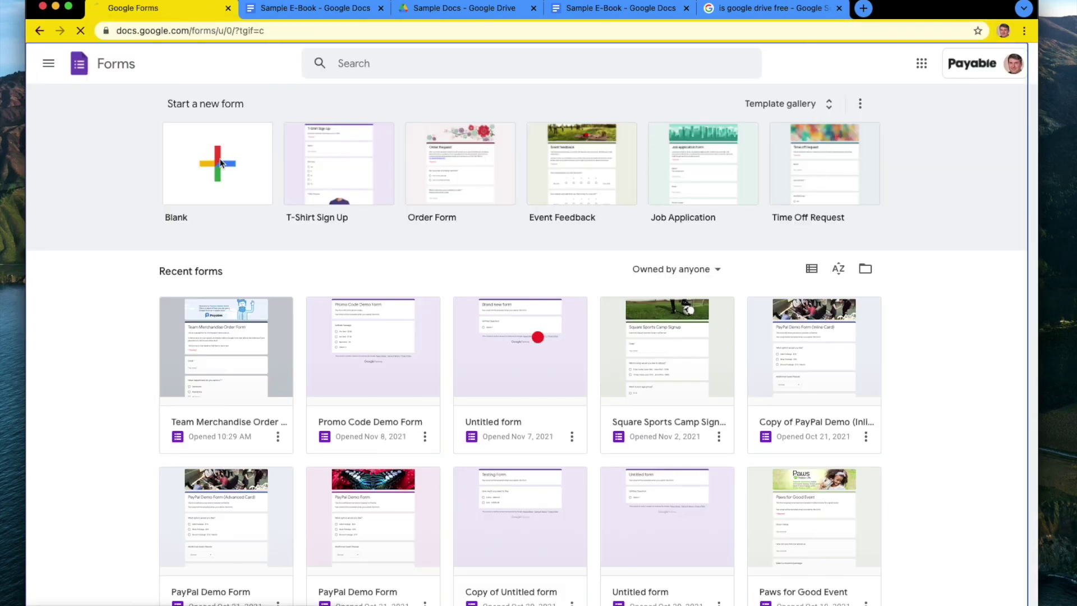
Create a blank form titled 'Kyle's Cat E-Book' with description 'Thanks for supporting independent authors.'.
left_click(220, 162)
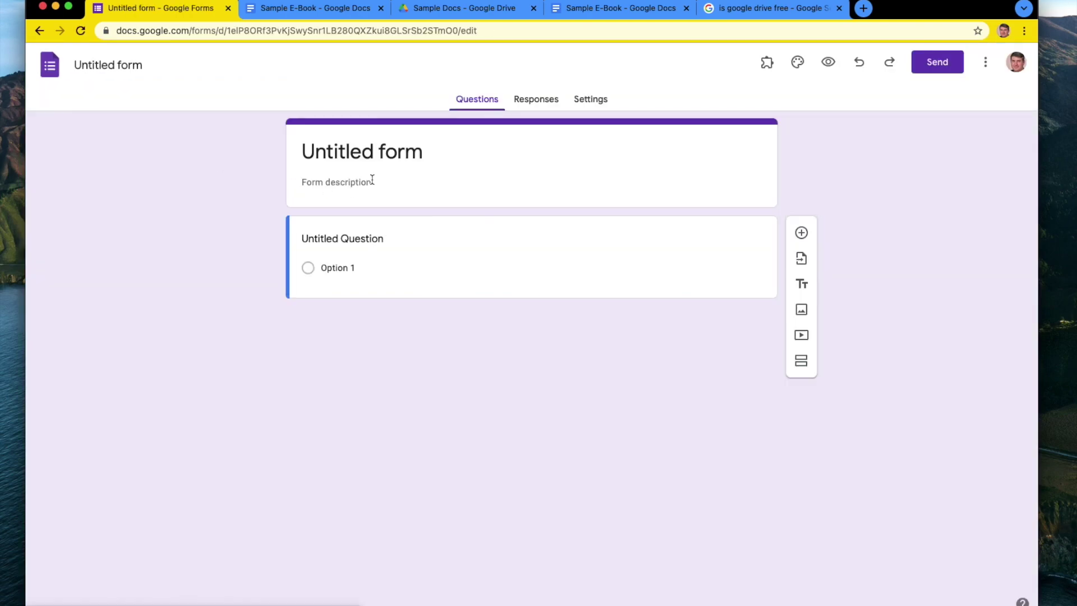
left_click(374, 152)
triple_click(374, 152)
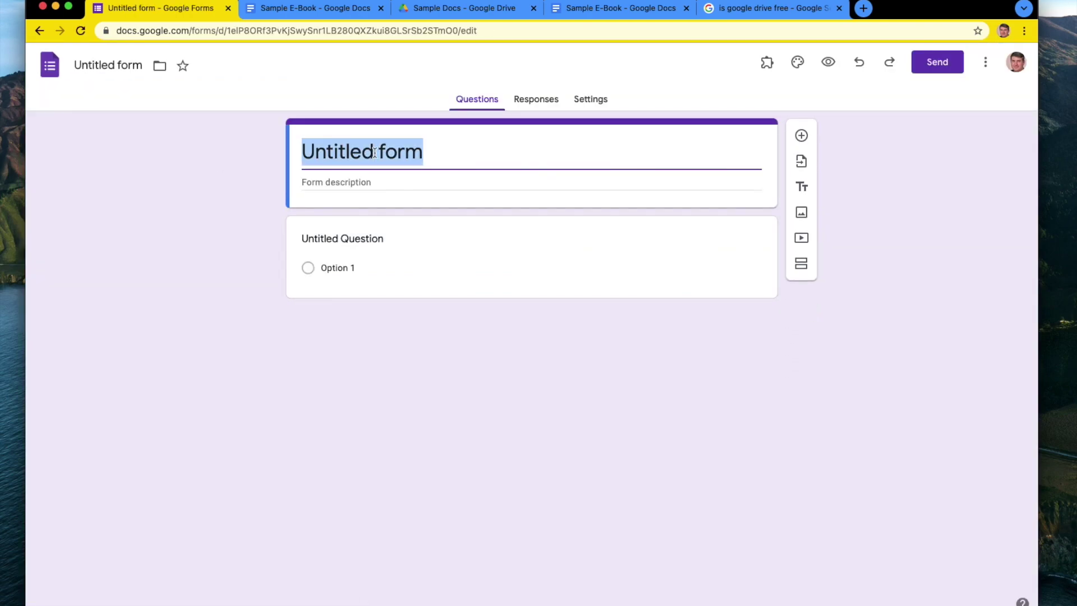
type("Kyle's Cat E-Book")
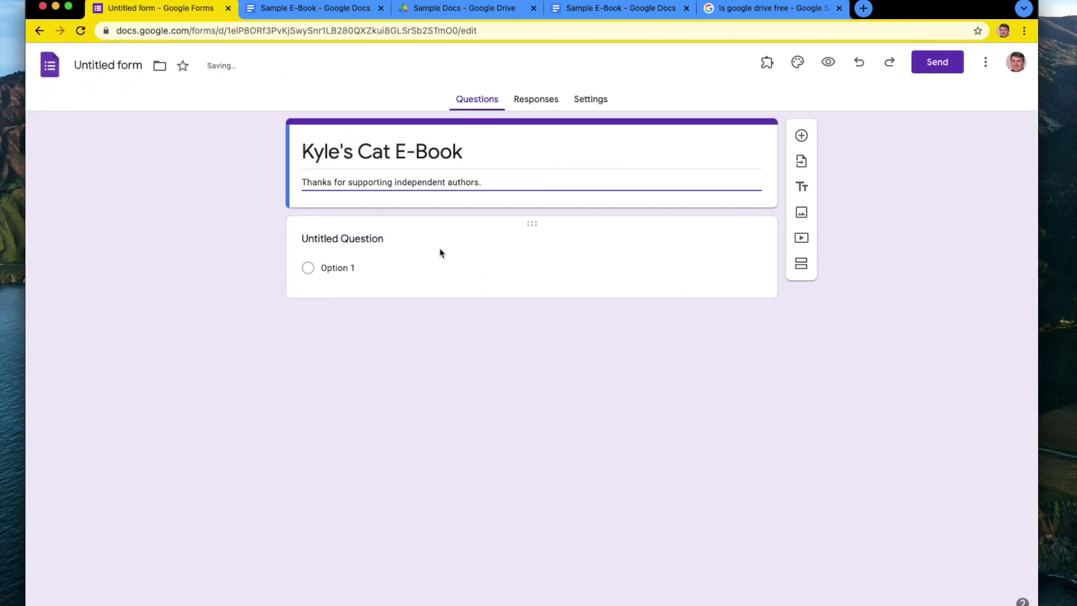
left_click(369, 251)
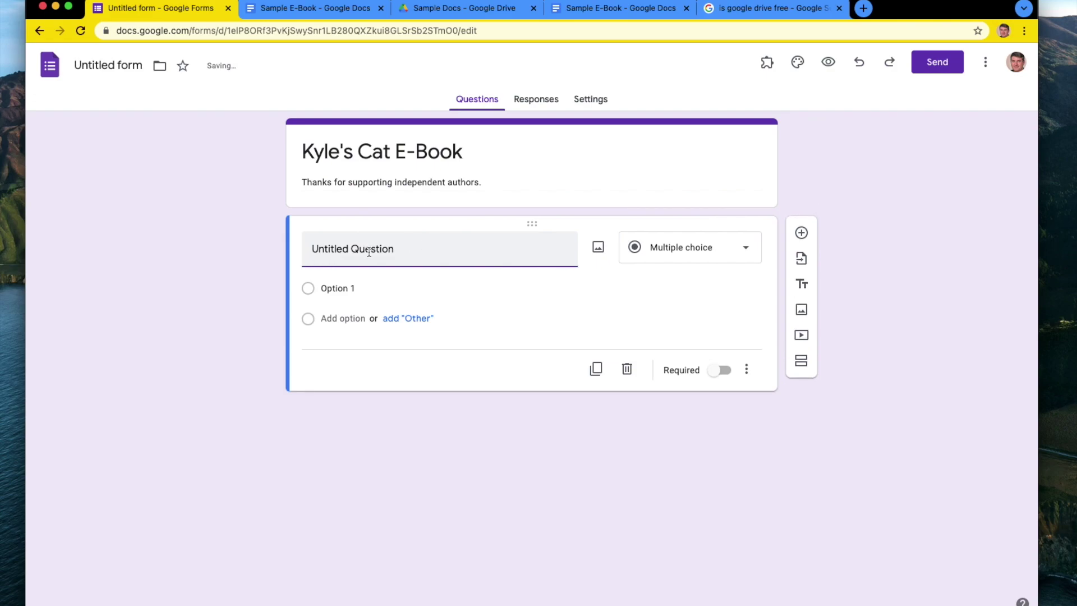
Name the first question 'E-Book' and set its first option to 'Digital Copy - $5.00'.
type("E-Book")
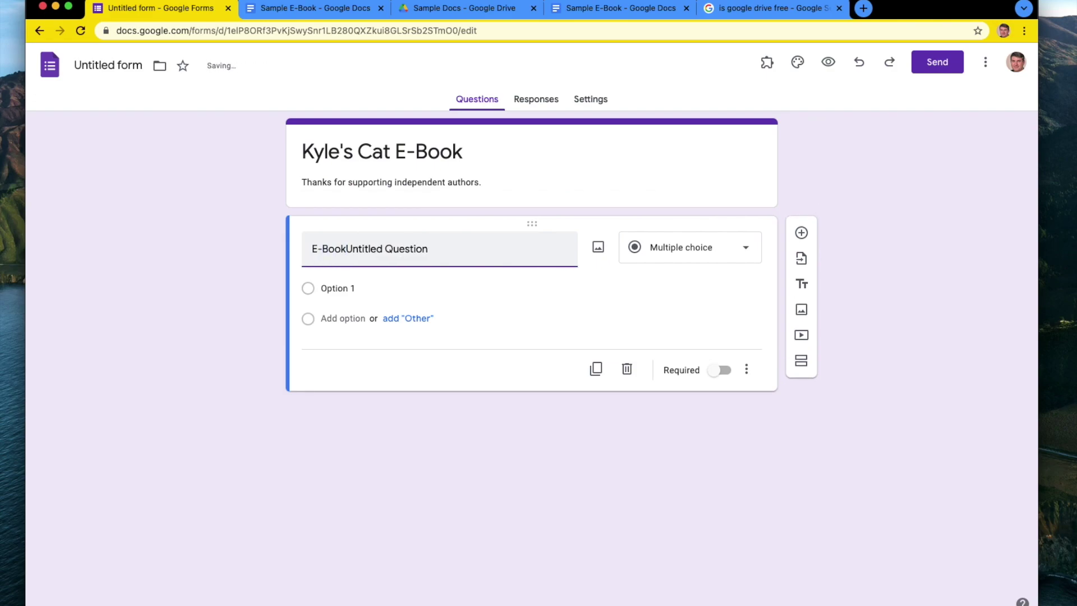
left_click_drag(461, 248, 346, 248)
key("BackSpace")
left_click(342, 287)
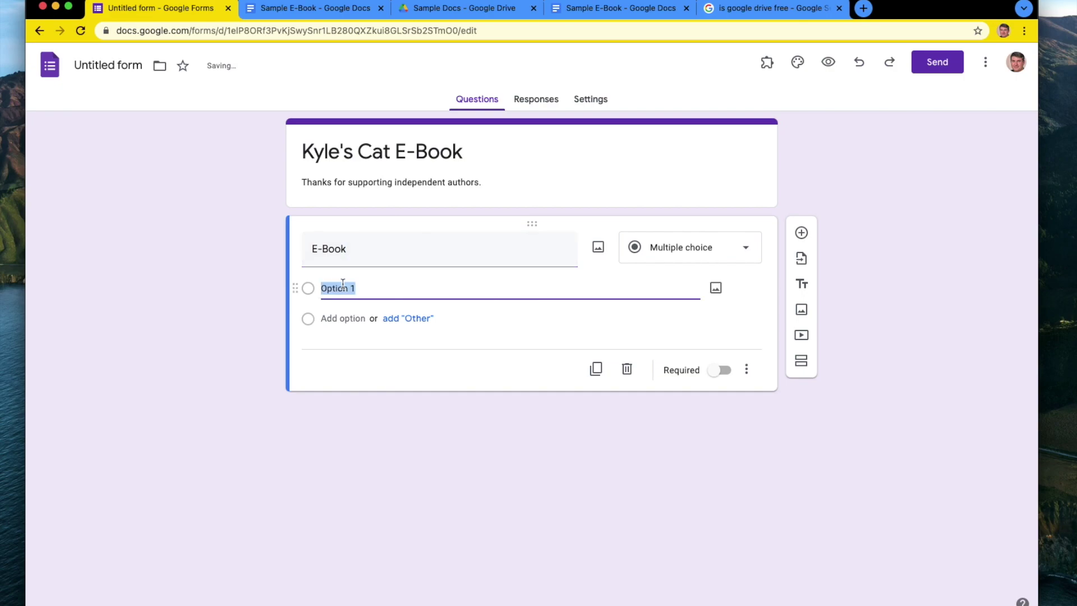
type("Digital Copy - $5")
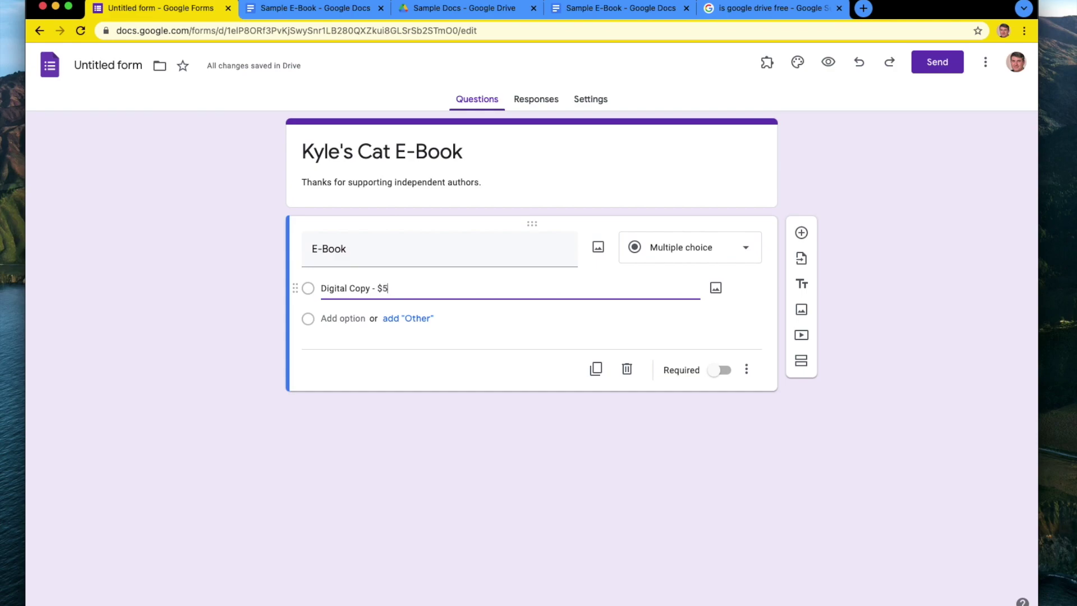
type(".00")
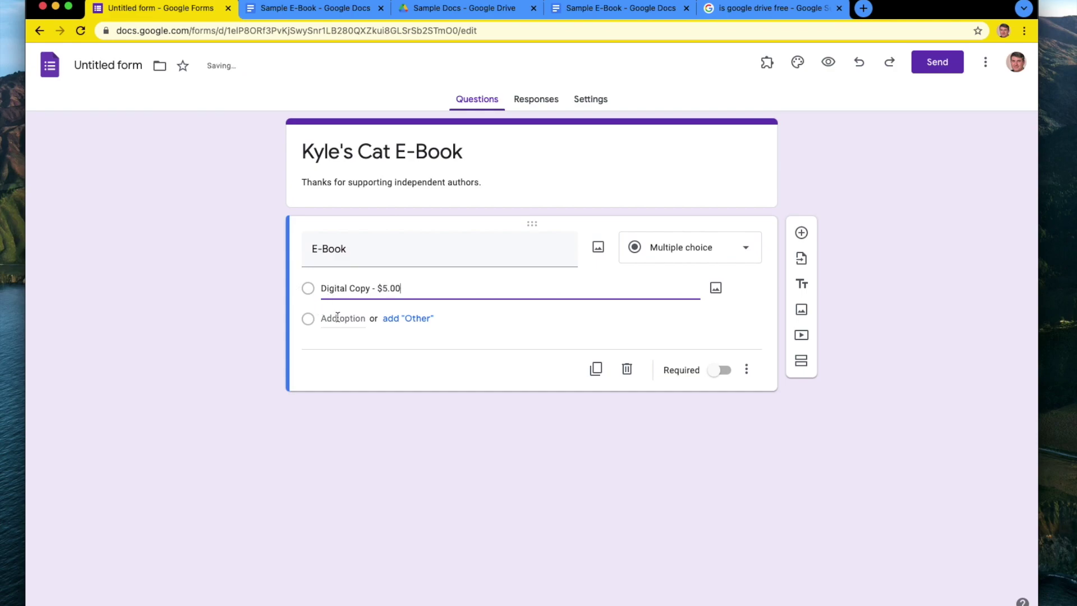
Add the option 'Digital + Physical Copy - $25', correcting the spelling of 'Physical'.
left_click(338, 319)
type("Digital + Phyica")
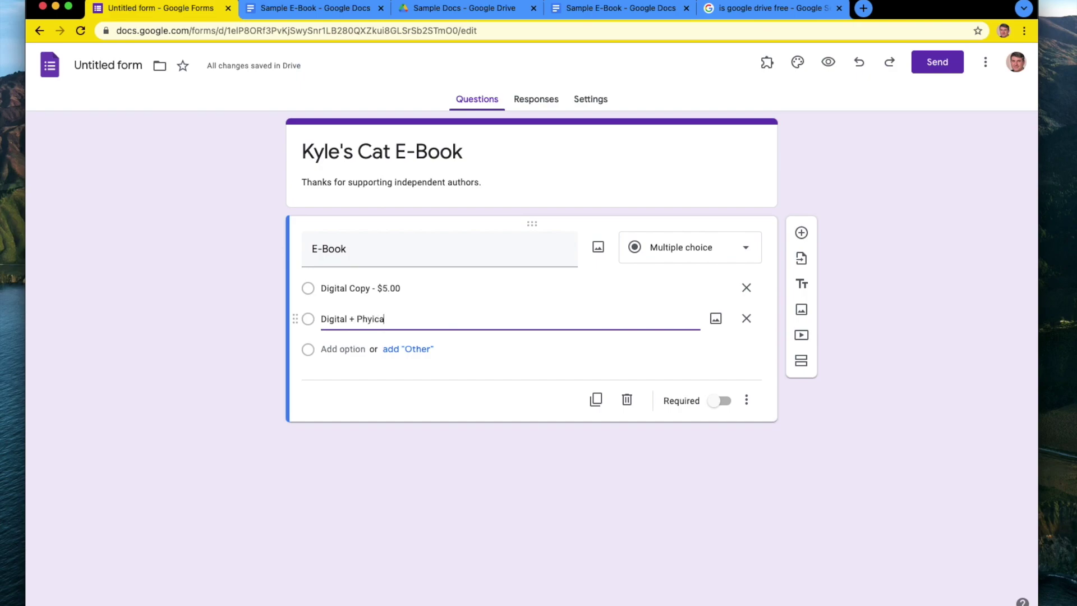
type("opy - $25")
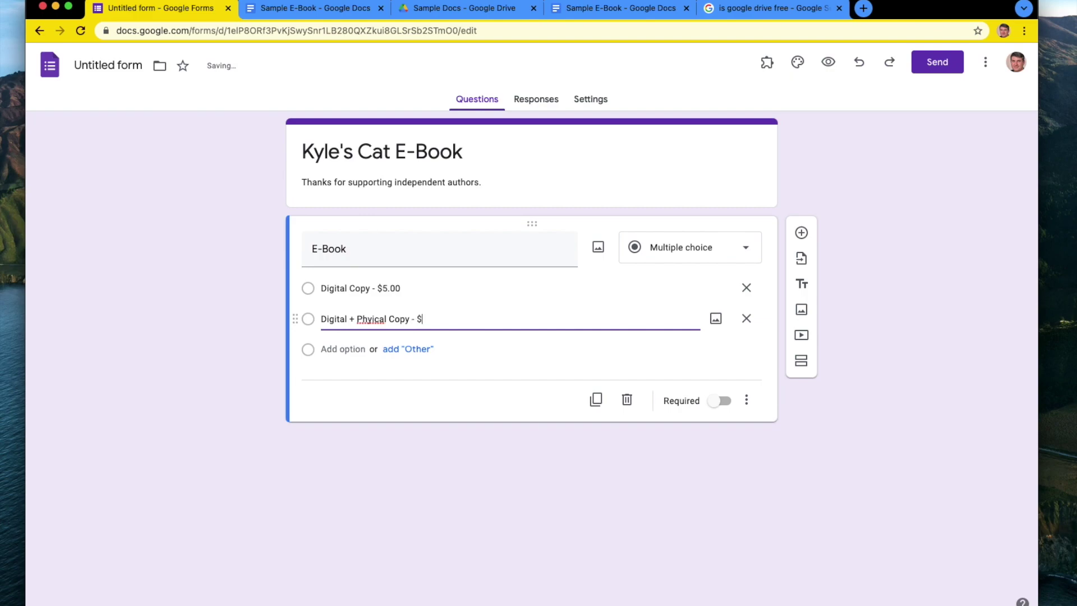
right_click(369, 320)
left_click(386, 324)
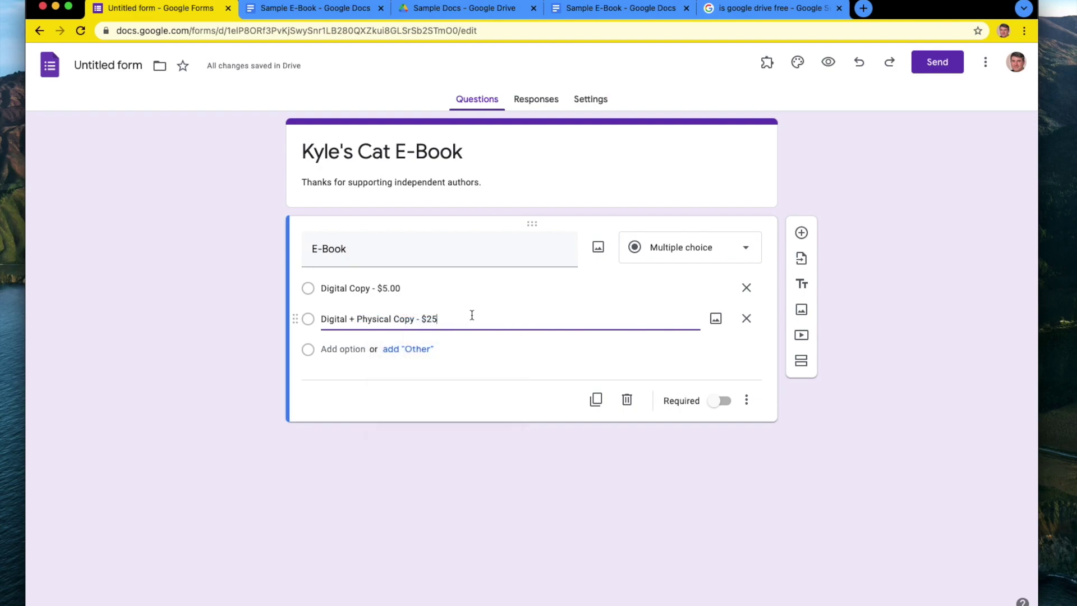
left_click(493, 555)
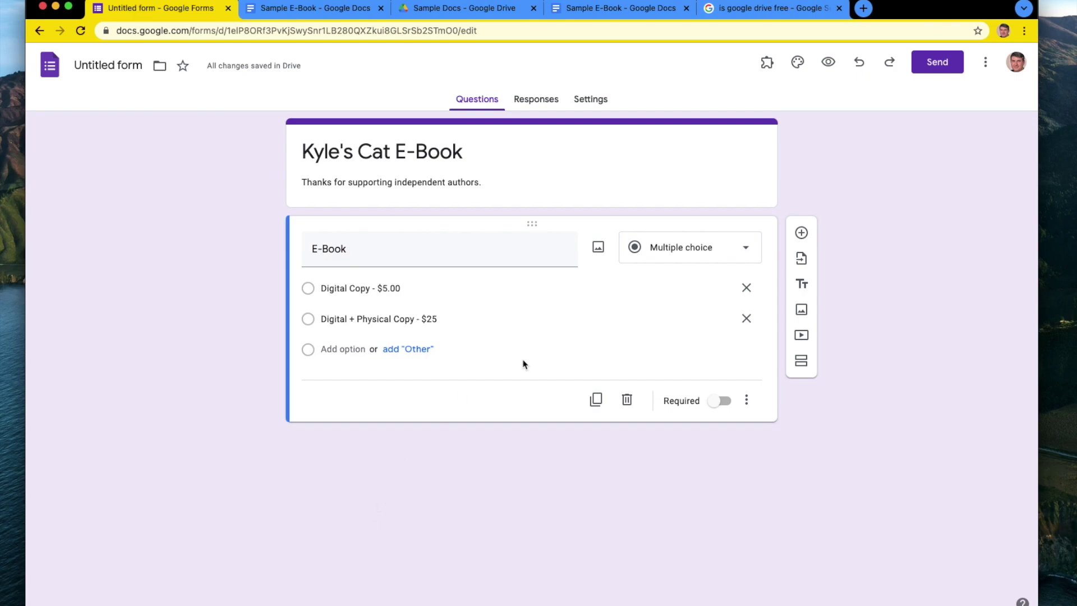
Add a new short-answer question placed above the E-Book question.
left_click(802, 234)
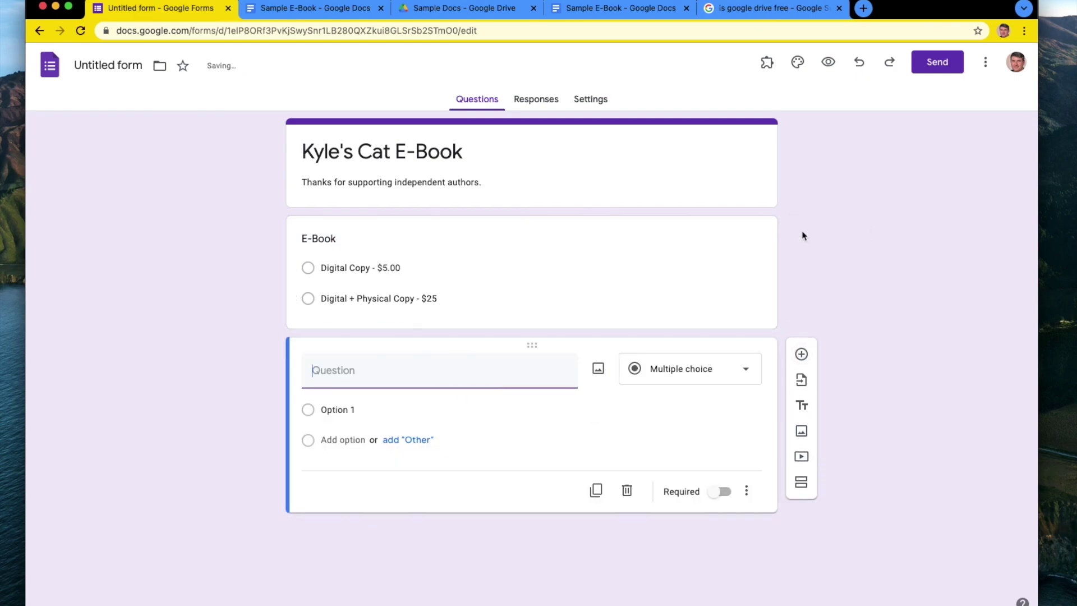
left_click_drag(538, 345, 541, 217)
left_click(697, 255)
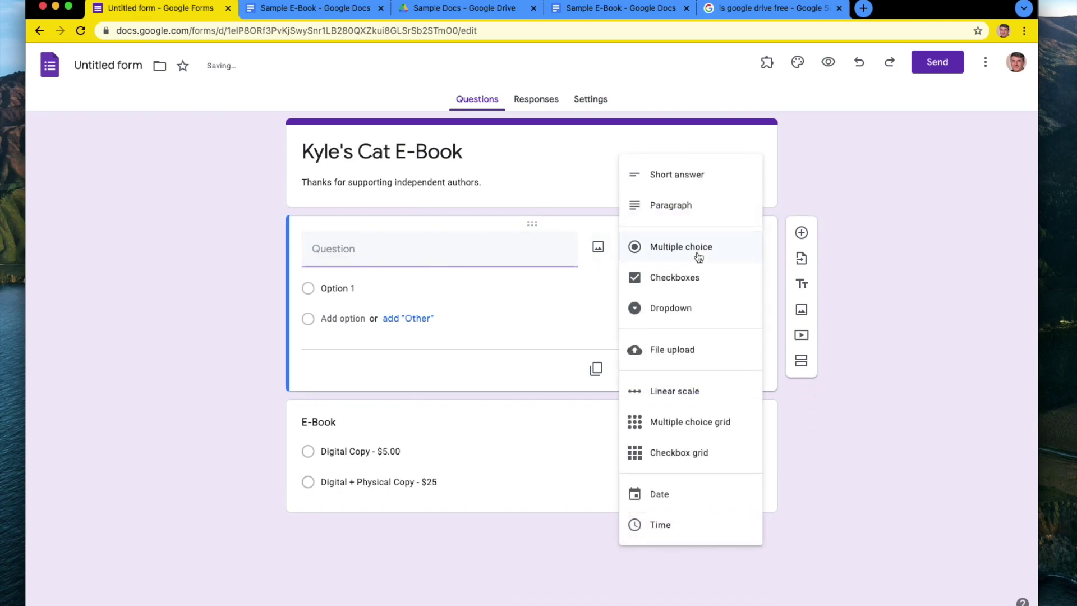
left_click(687, 176)
Word it 'How did you hear about the book?' and name the form file 'Kyle's Cat E-Book'.
left_click(384, 256)
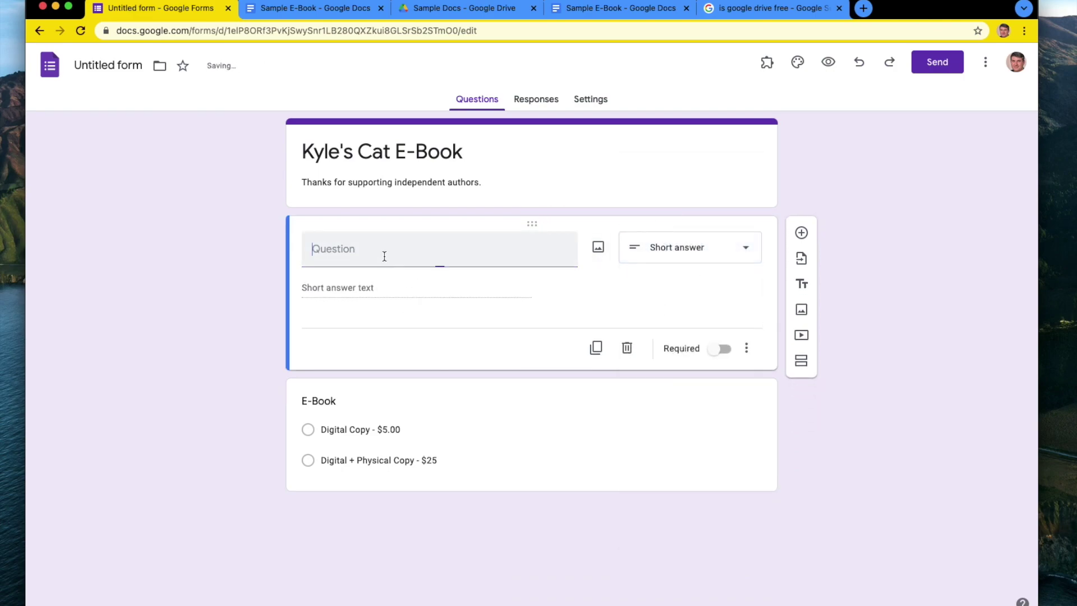
type("How did you ")
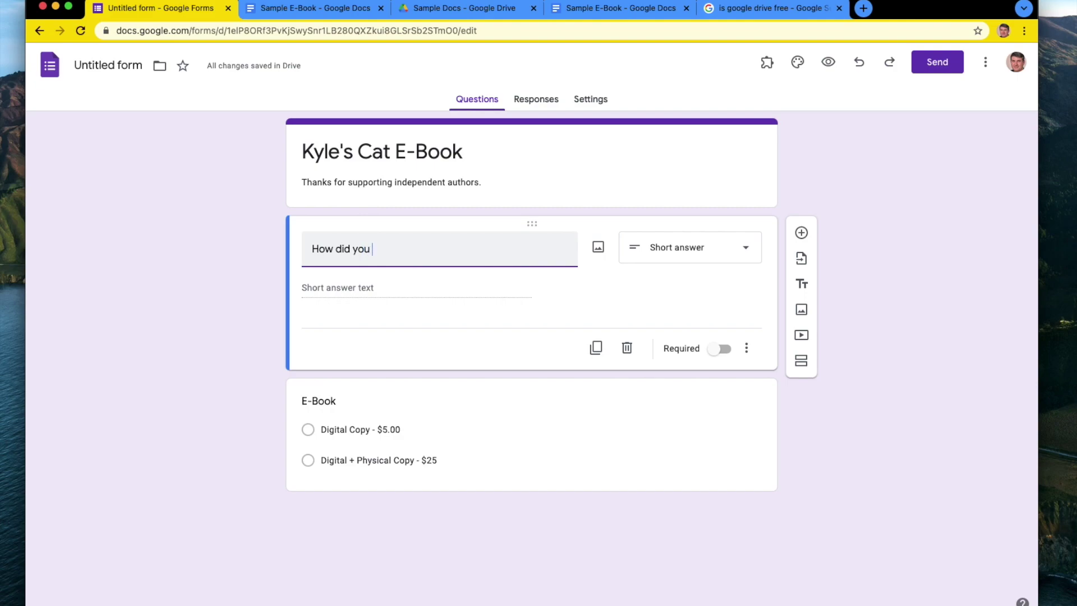
type("hear about the book?")
left_click(892, 203)
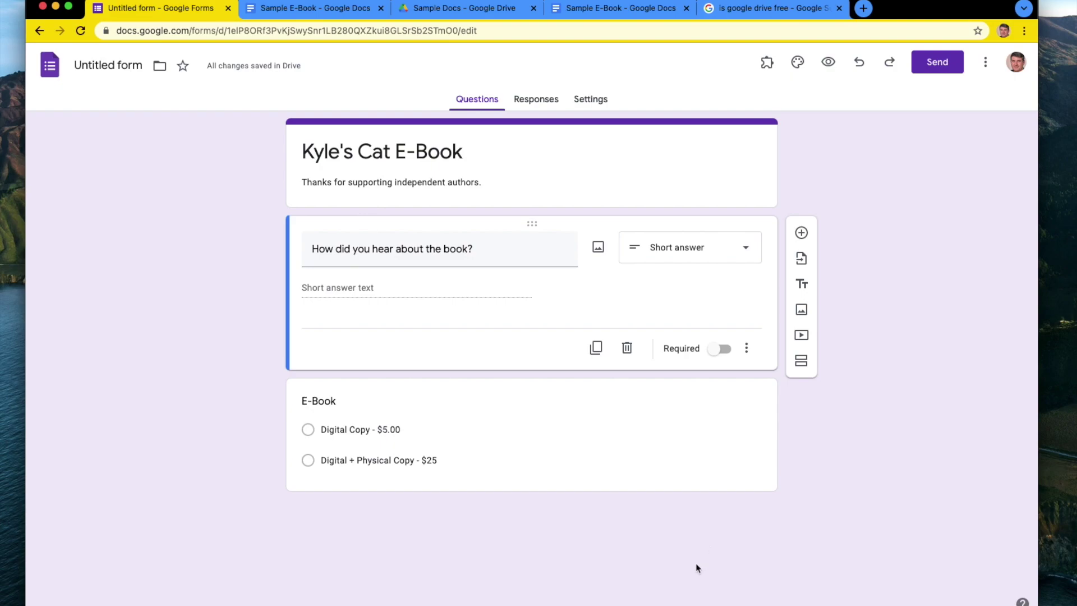
left_click(96, 65)
left_click(126, 253)
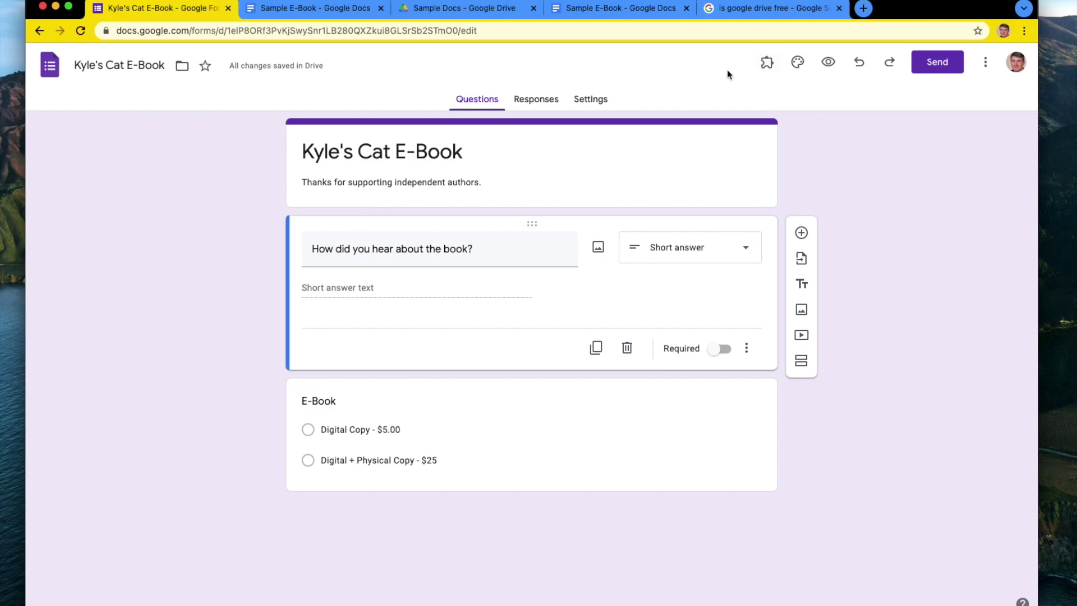
Run Payable Forms' Make this Form Payable and auto-configure the form and its response sheet.
left_click(767, 64)
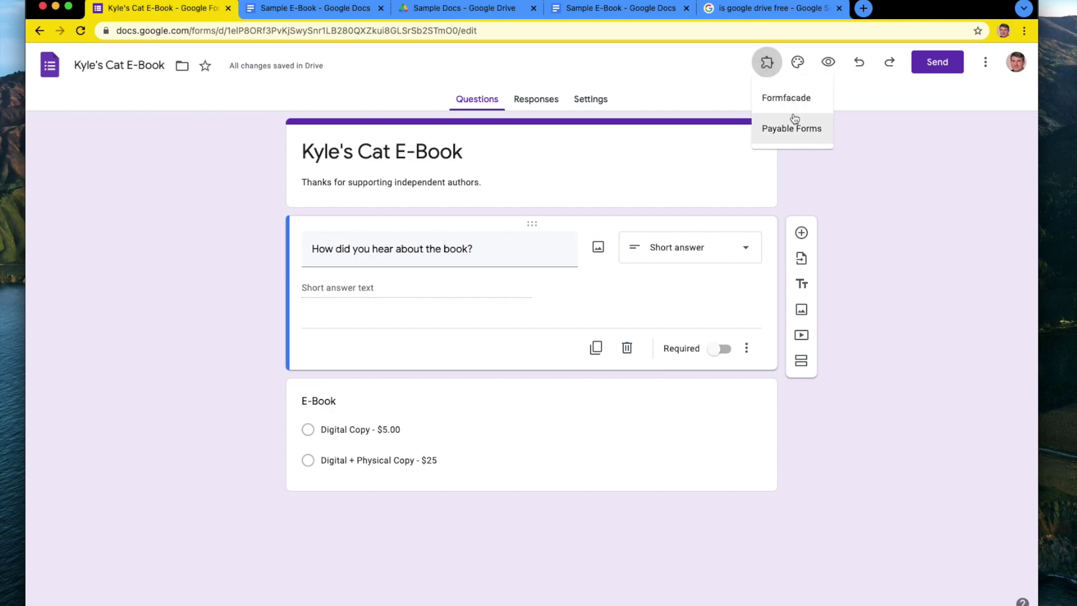
left_click(784, 129)
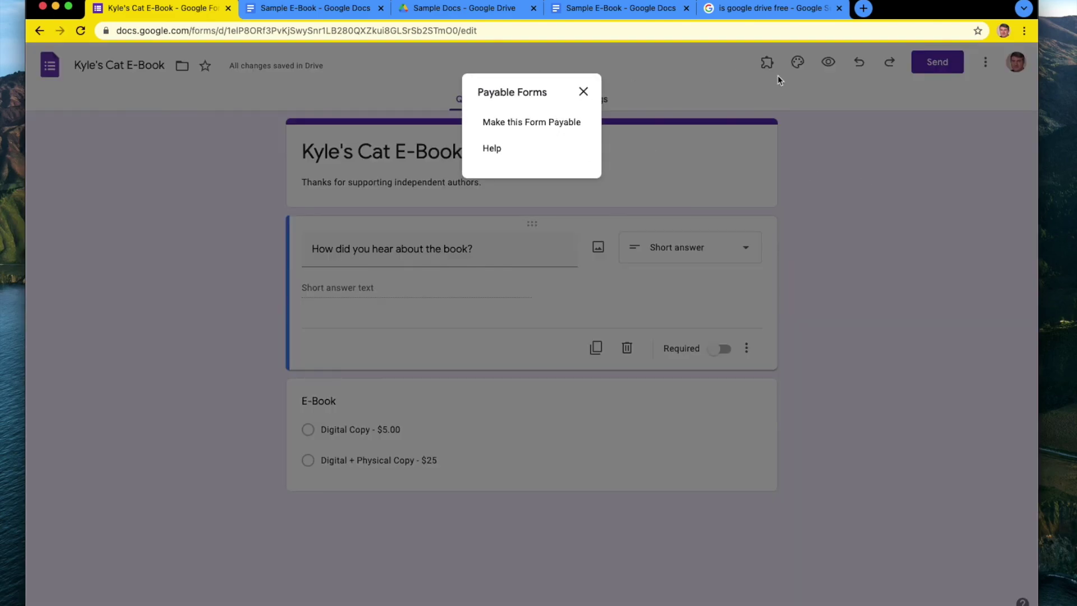
left_click(542, 125)
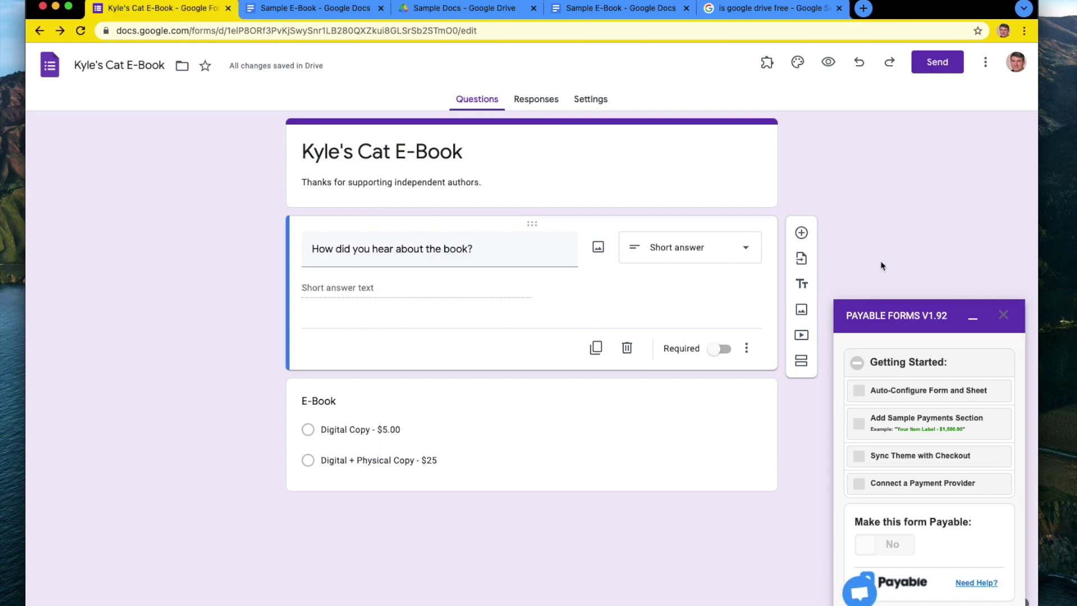
left_click(892, 395)
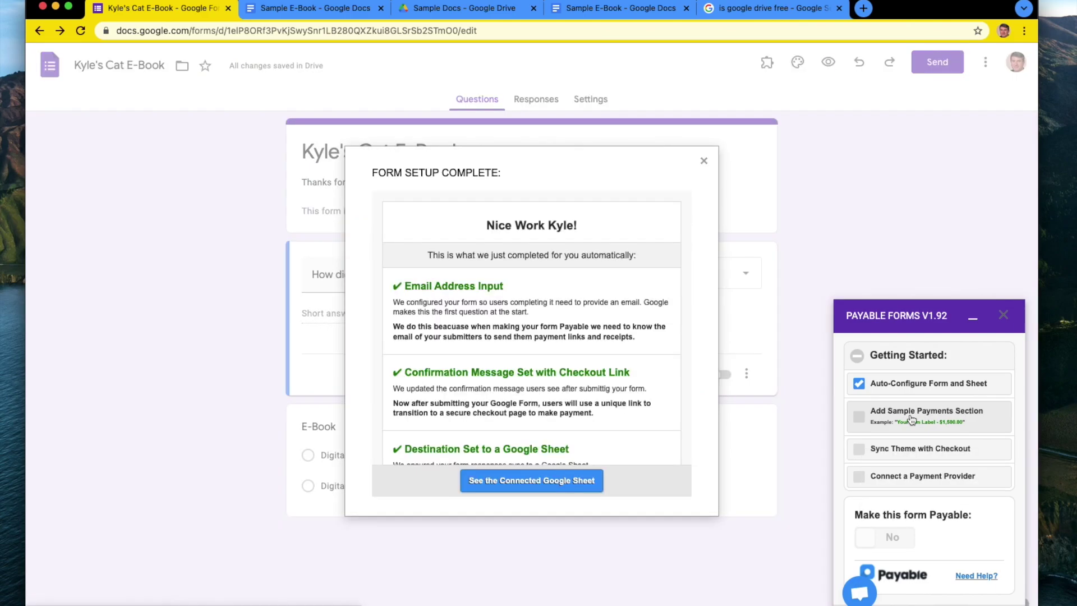
left_click(704, 161)
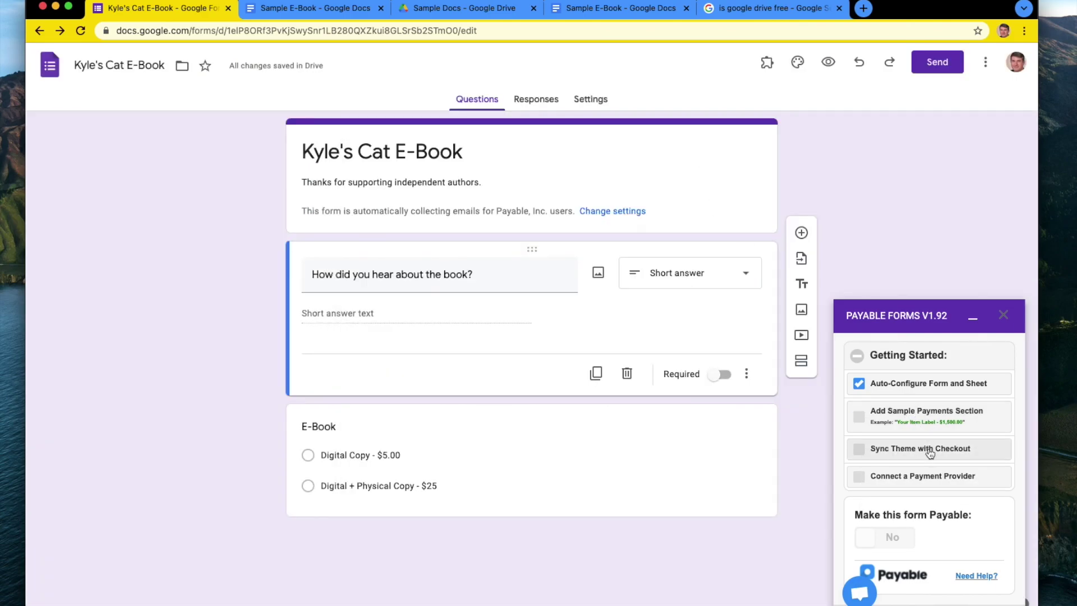
Tick Sync Theme with Checkout, then browse Payable's list of payment provider options.
left_click(930, 450)
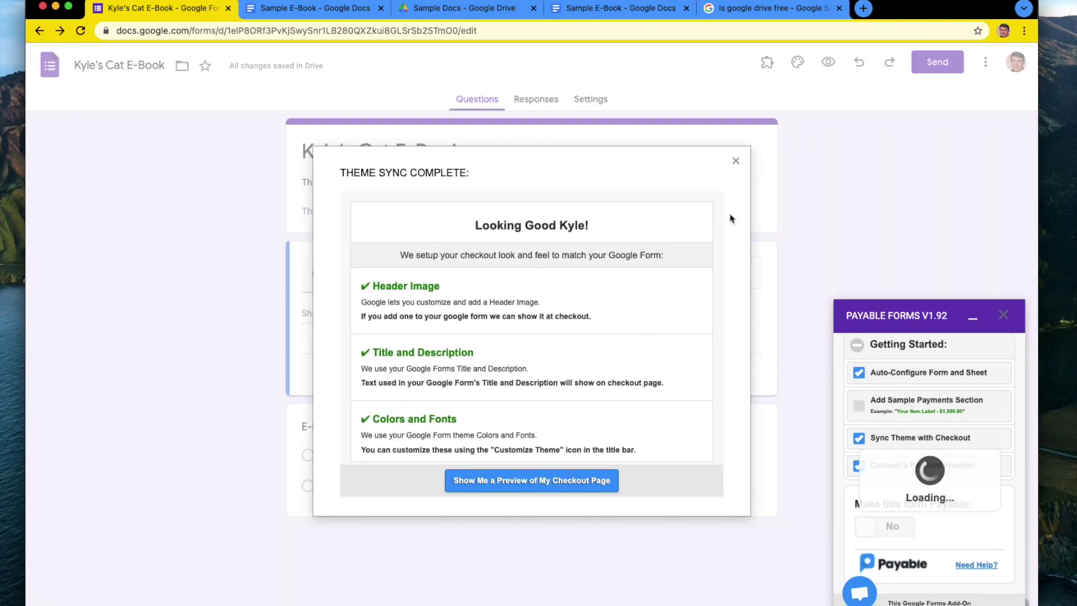
left_click(736, 161)
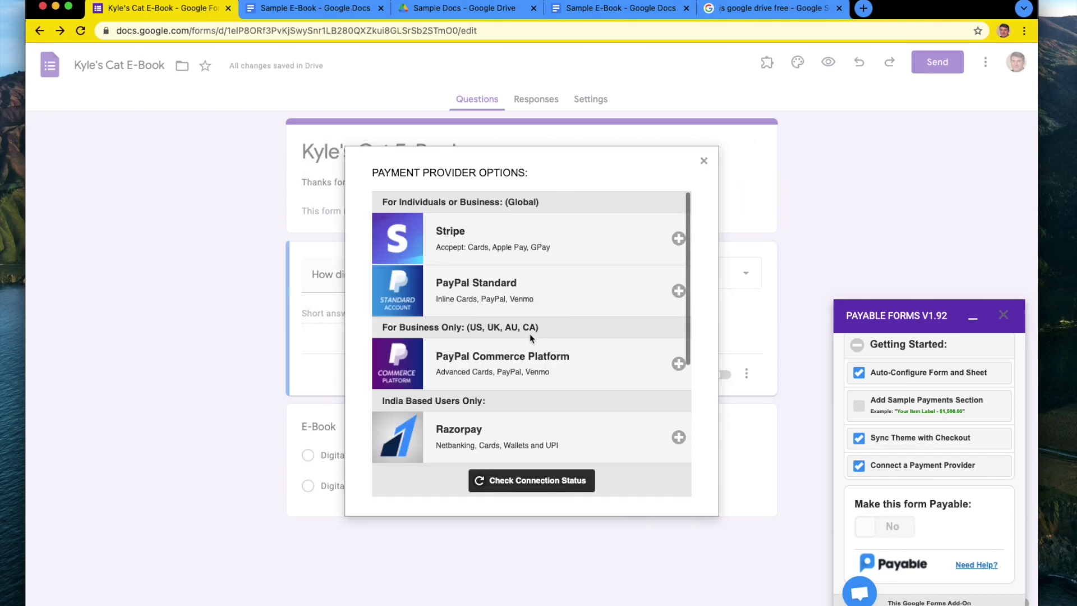
scroll(532, 338, "down", 2)
scroll(531, 353, "up", 2)
scroll(489, 361, "down", 1)
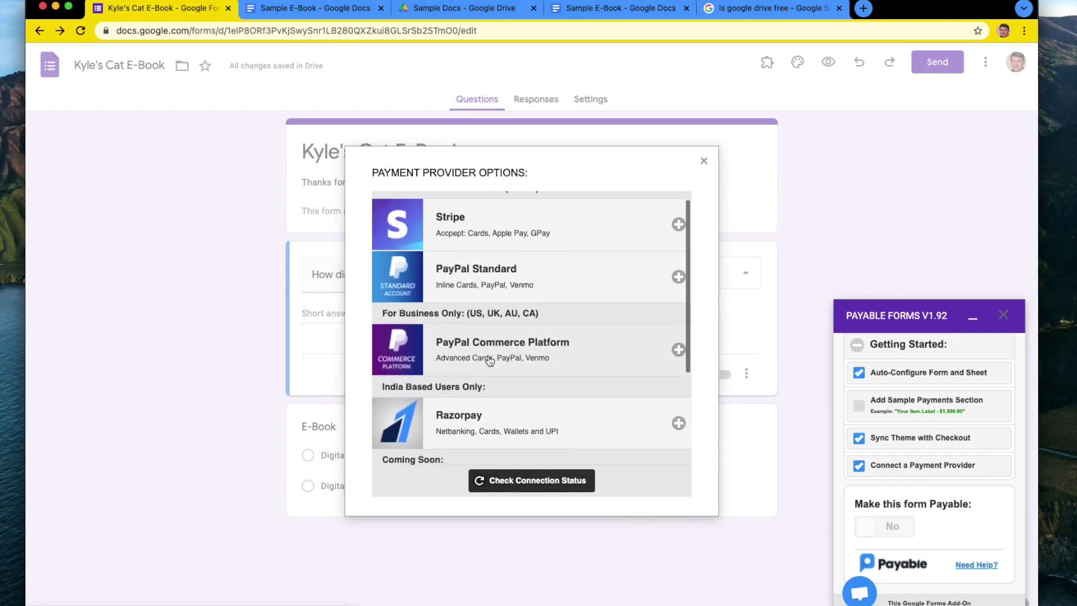
scroll(488, 337, "up", 1)
scroll(497, 319, "down", 2)
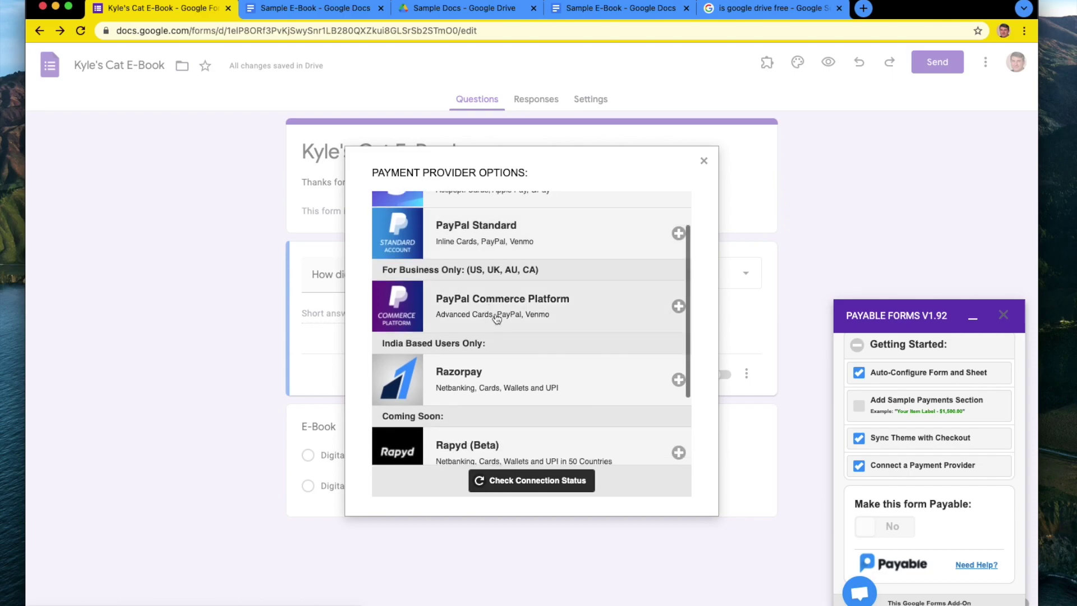
scroll(497, 318, "down", 2)
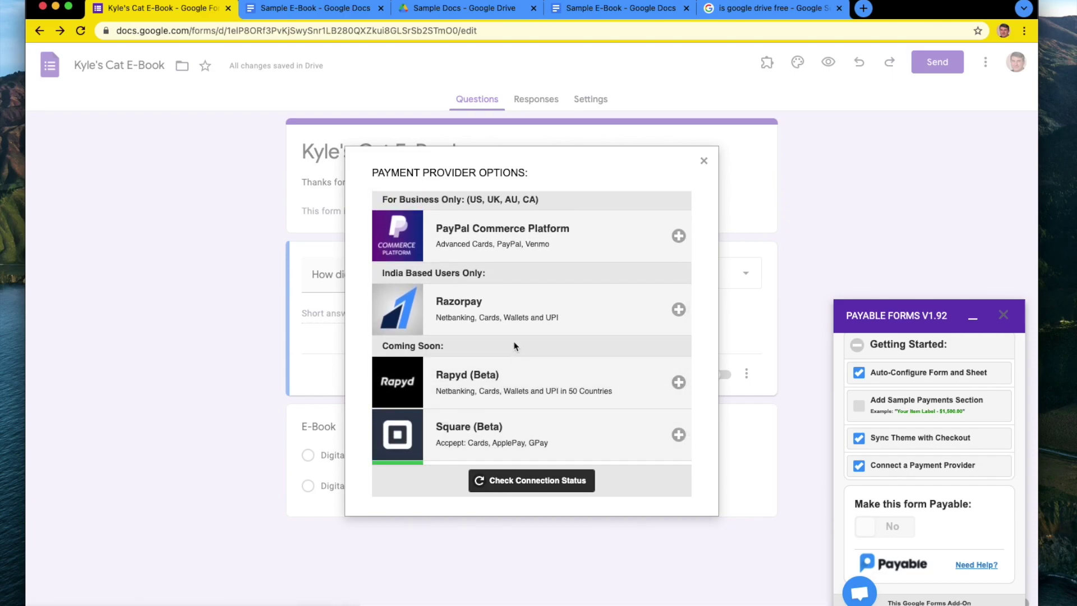
scroll(515, 346, "down", 2)
scroll(516, 344, "up", 5)
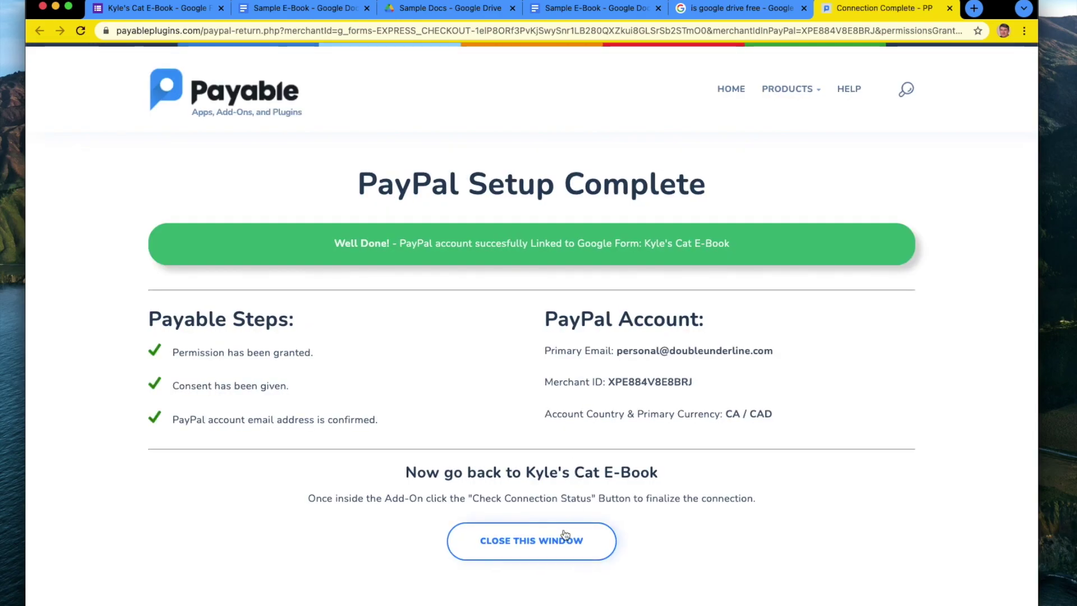
Close the PayPal Setup Complete page and return to the Kyle's Cat E-Book form.
left_click(566, 536)
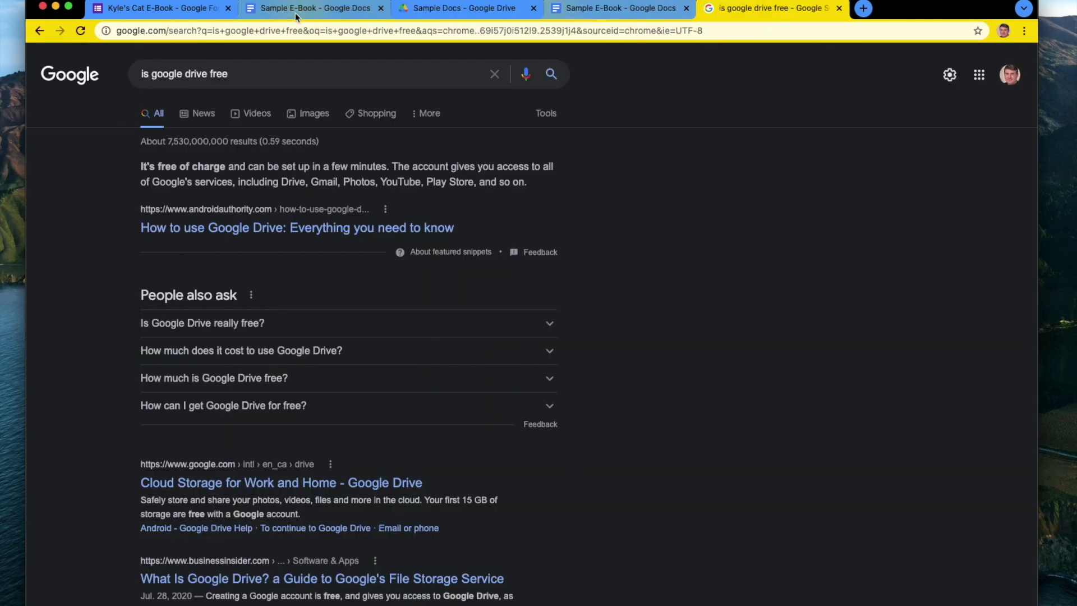
left_click(168, 11)
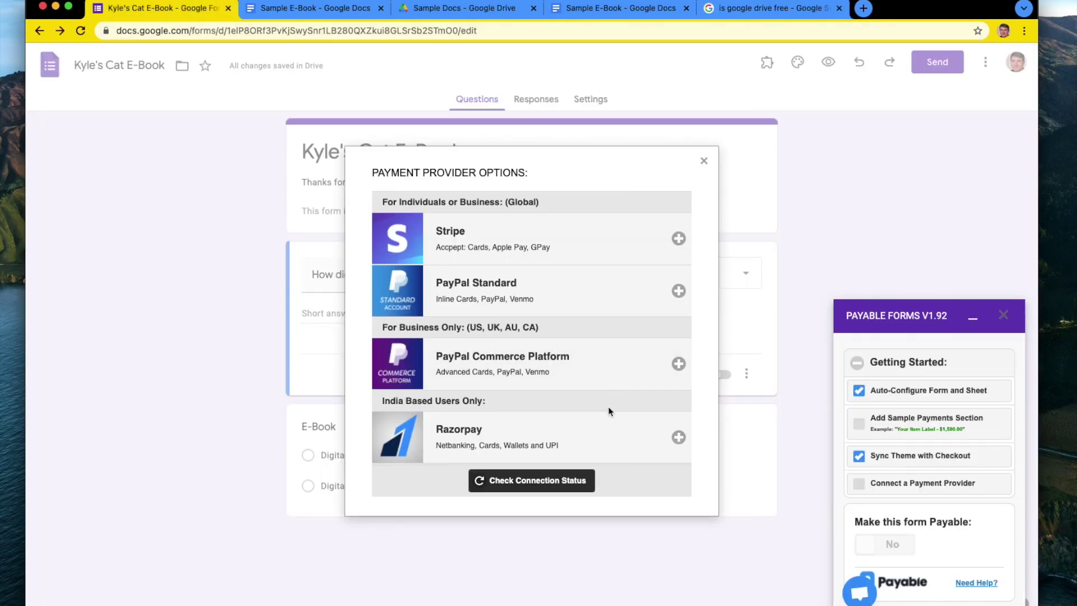
Check the connection status to confirm PayPal is linked to the form.
left_click(577, 487)
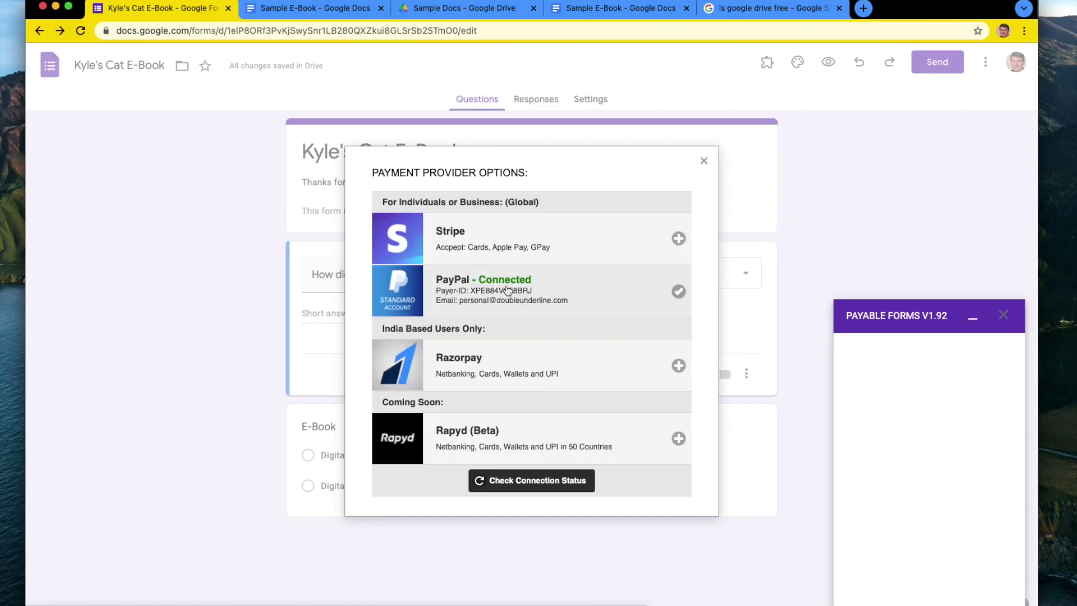
left_click(704, 162)
scroll(898, 477, "down", 1)
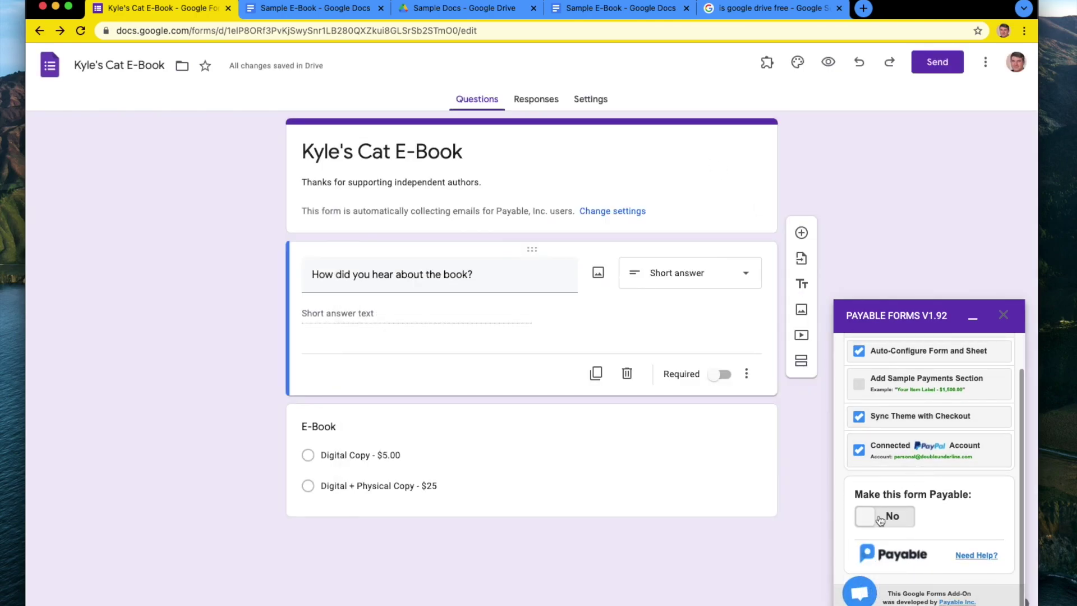
Set 'Make this form Payable' to Yes and review Configuration Options with Testing Mode On - For Practice.
left_click(880, 520)
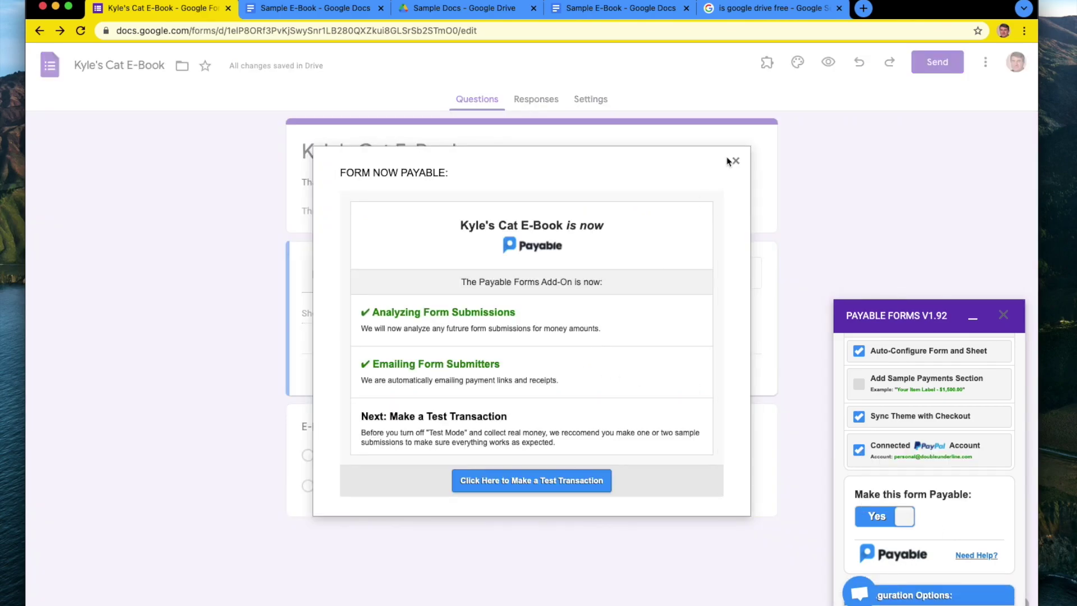
left_click(730, 162)
scroll(926, 447, "down", 3)
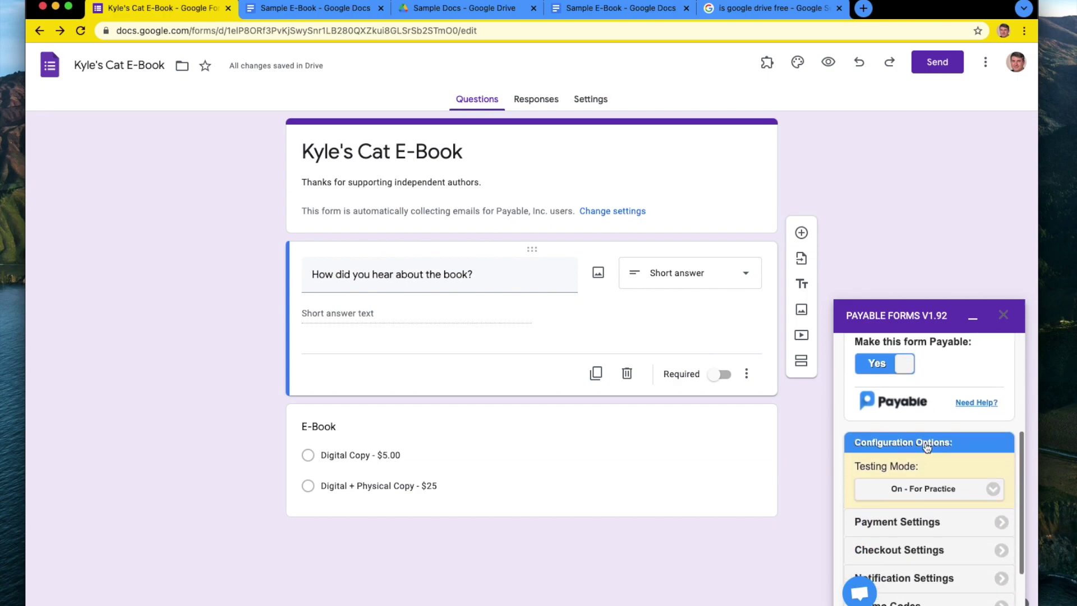
scroll(926, 471, "down", 3)
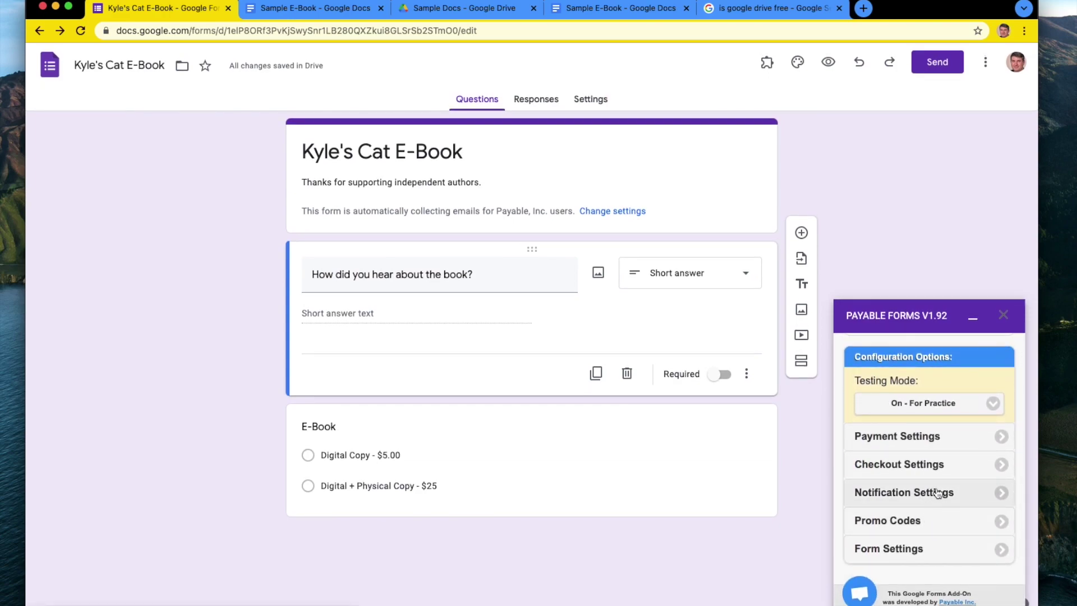
Open Payable's Checkout Settings at the Post-Payment Message, then go to the Sample Docs Drive folder.
left_click(933, 464)
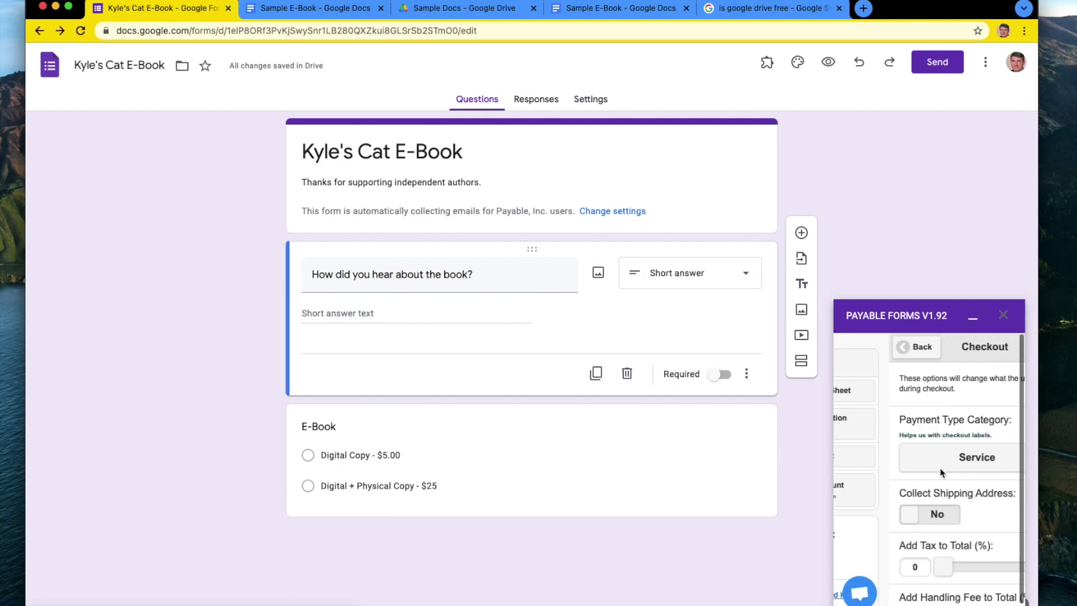
scroll(945, 500, "down", 4)
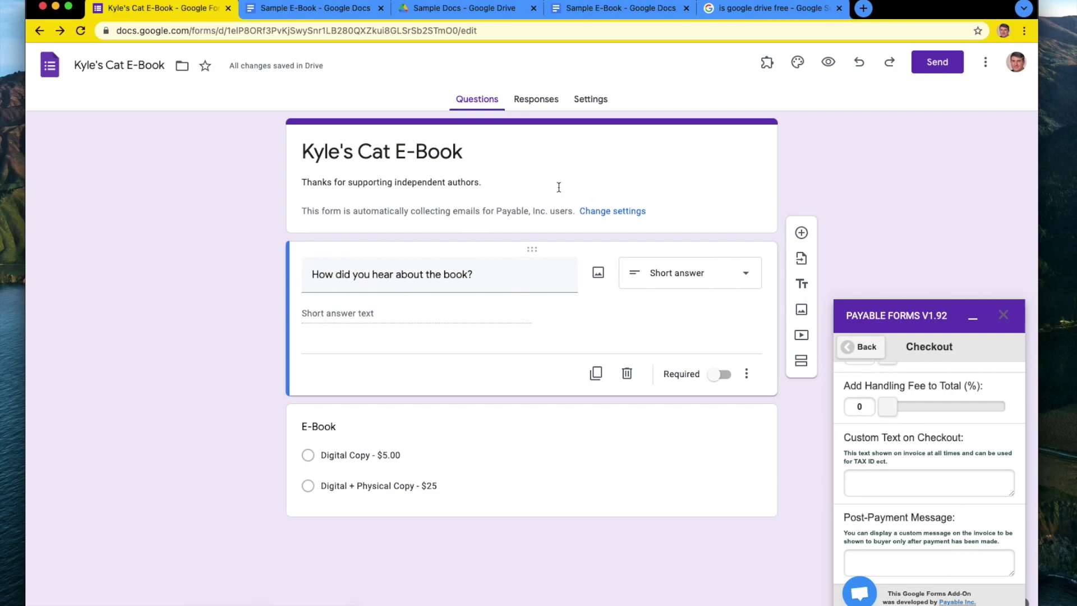
left_click(472, 8)
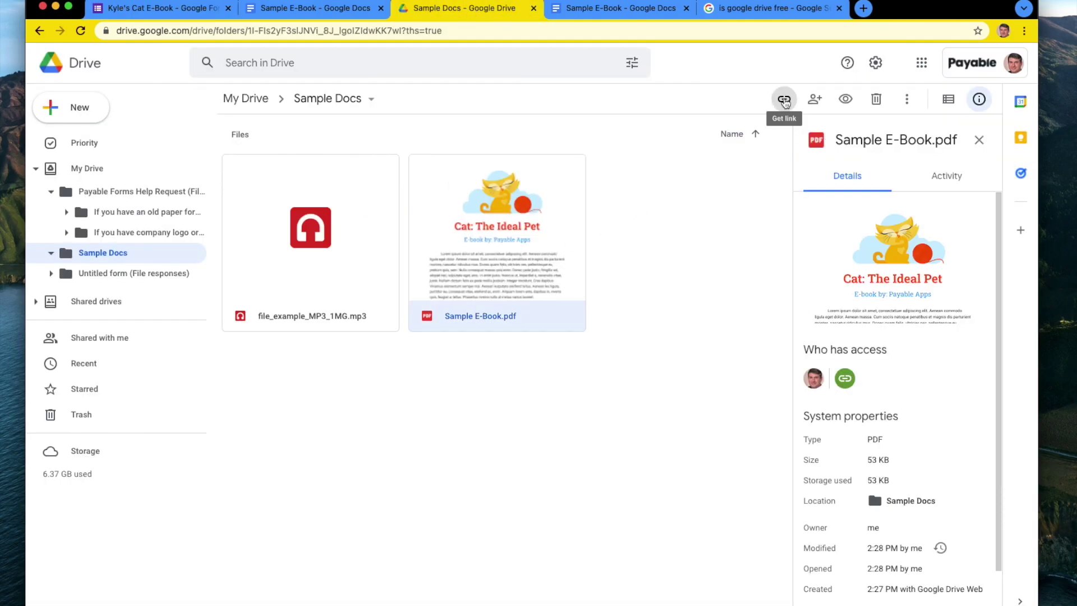
Copy the share link for Sample E-Book.pdf and preview the PDF.
left_click(784, 101)
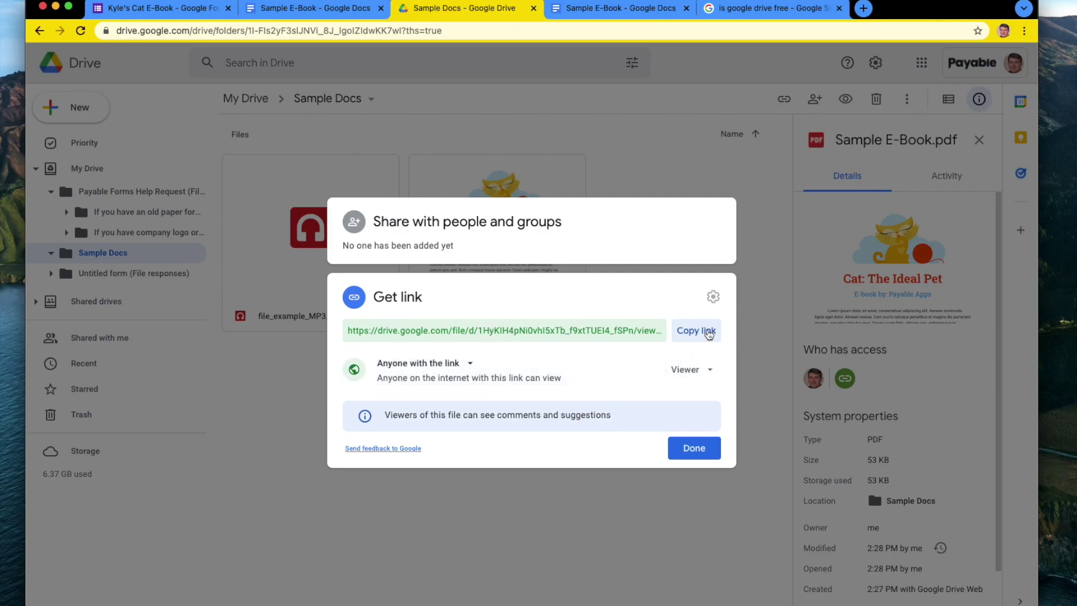
left_click(701, 334)
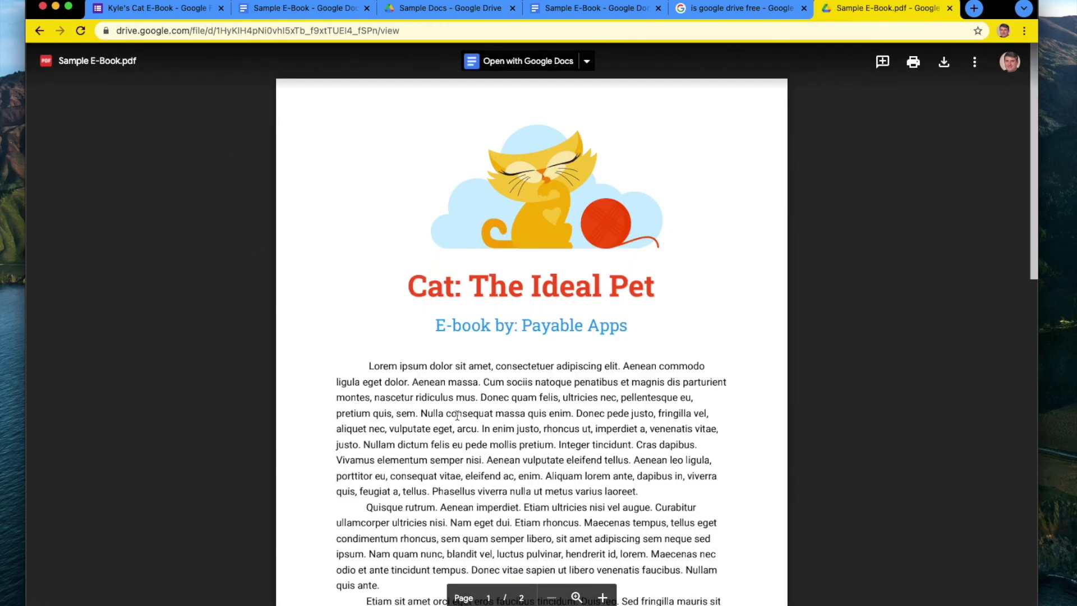
scroll(458, 416, "down", 15)
scroll(458, 416, "up", 20)
Go back through the open tabs to the Kyle's Cat E-Book form's checkout settings.
left_click(741, 8)
left_click(596, 7)
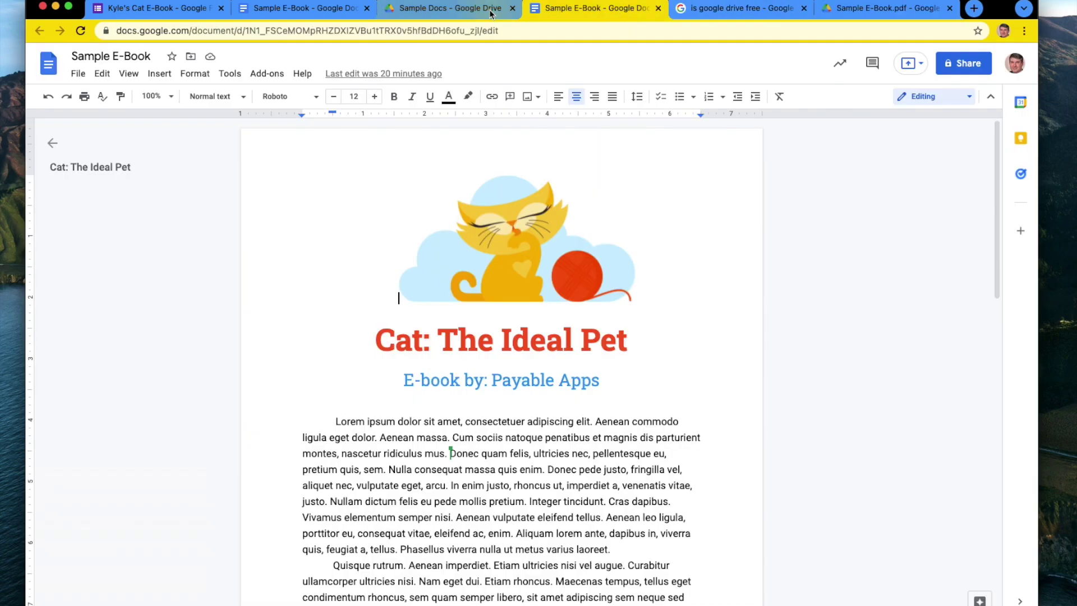
left_click(482, 8)
left_click(331, 9)
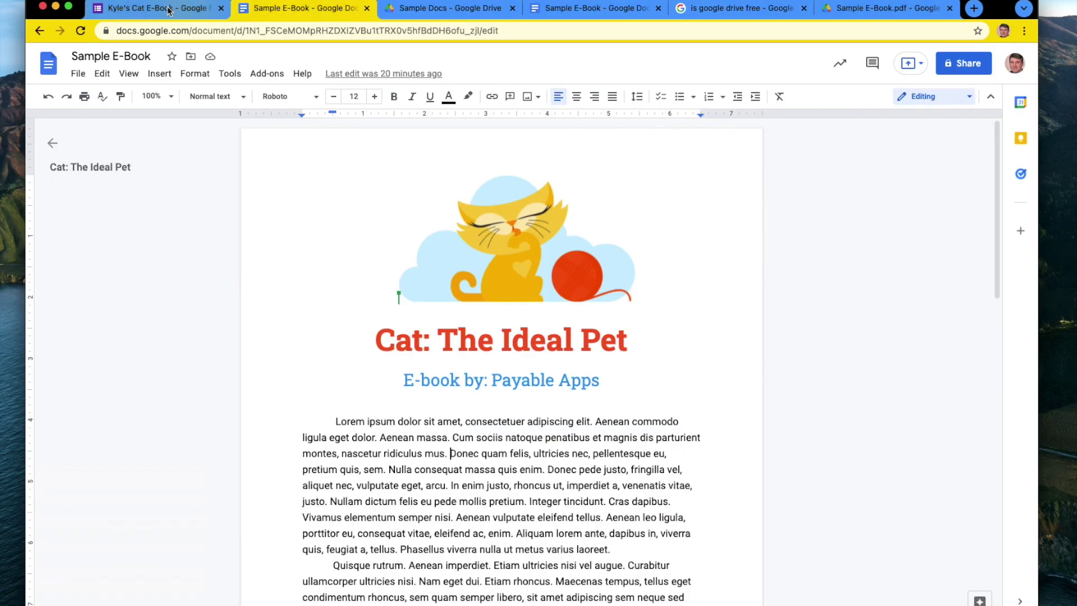
left_click(151, 11)
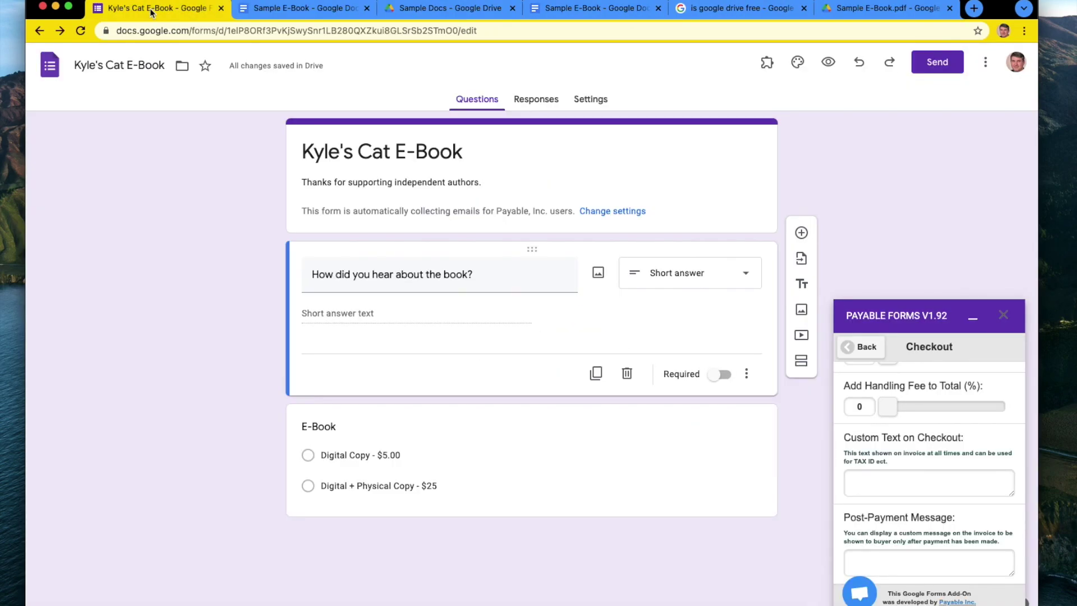
Write a thank-you note with download instructions, then paste the Sample E-Book.pdf Drive share link.
left_click(891, 559)
type("Thank you for your p")
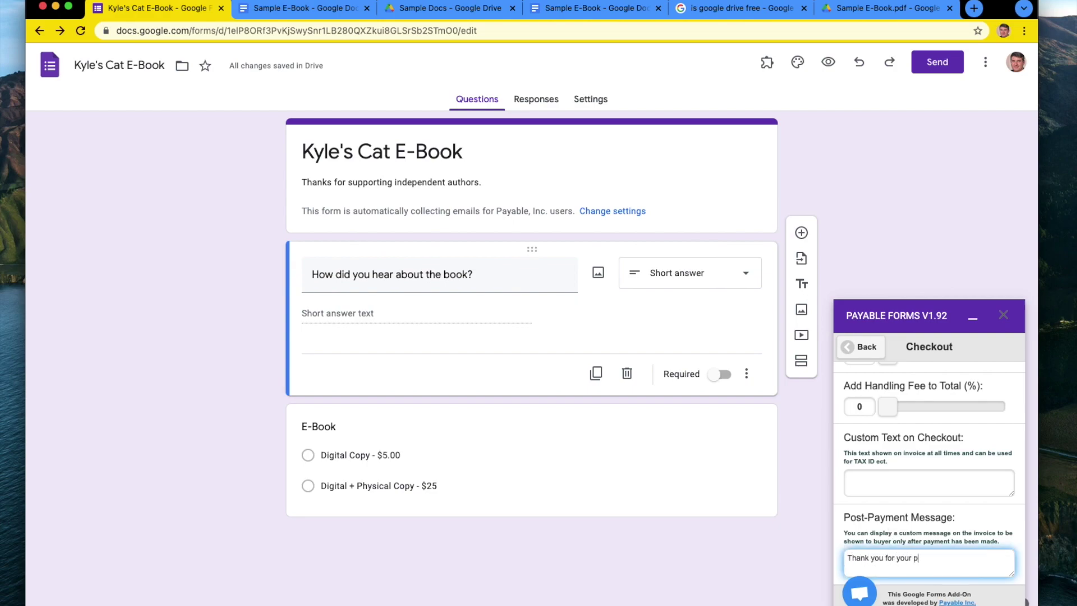
key("Return")
key("Return")
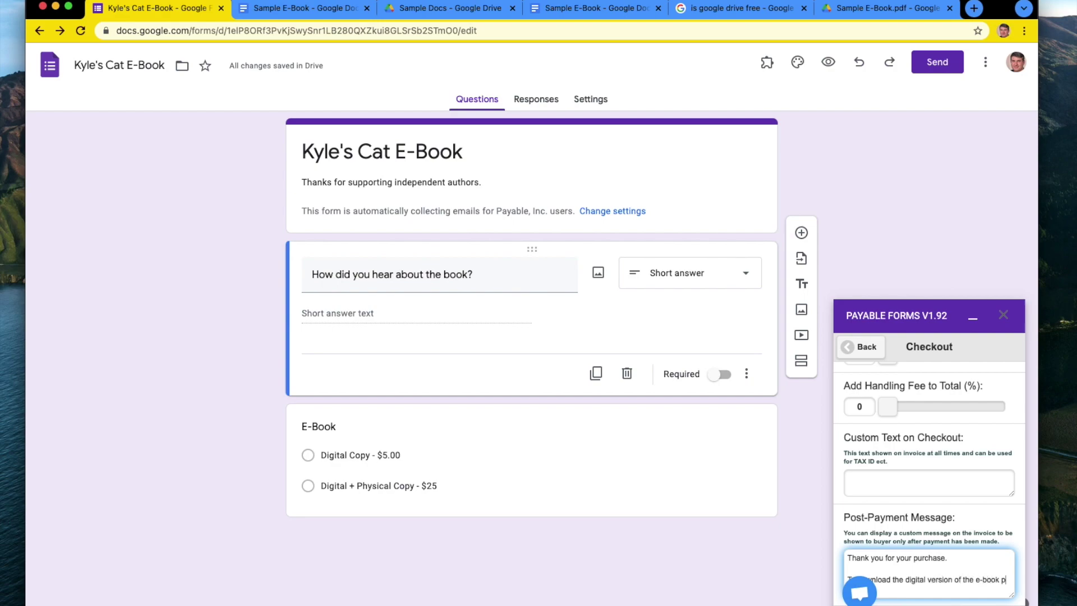
type("lea")
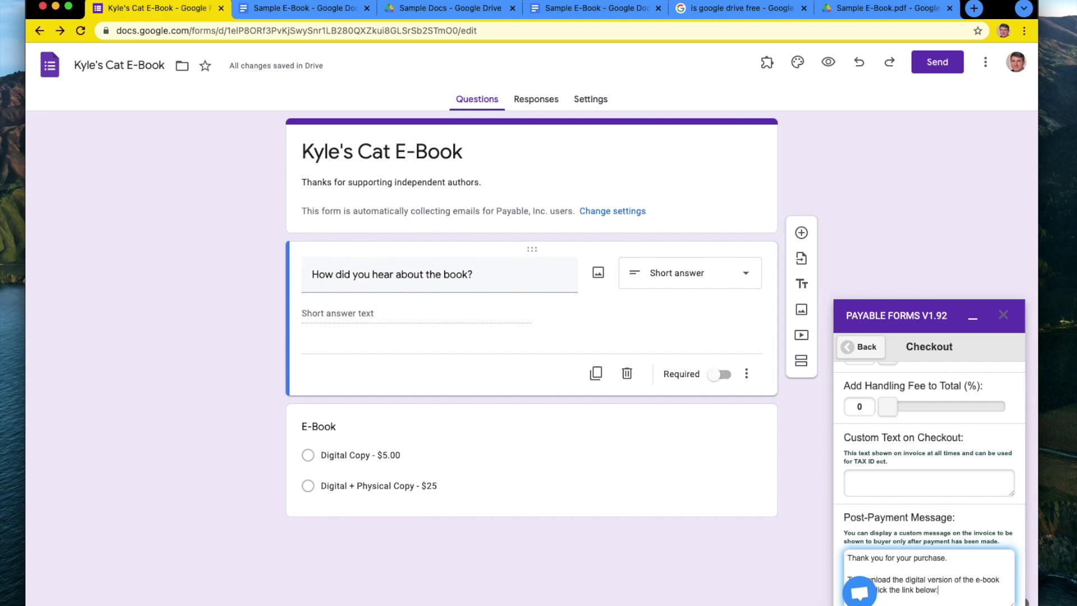
key("super+v")
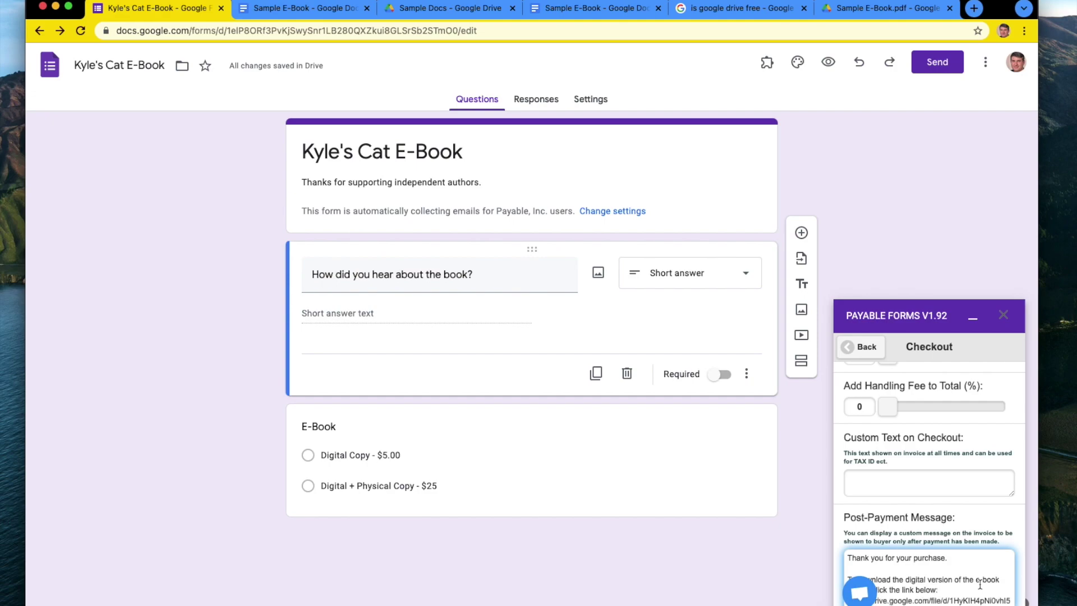
scroll(980, 585, "down", 2)
scroll(926, 539, "up", 1)
scroll(894, 528, "down", 2)
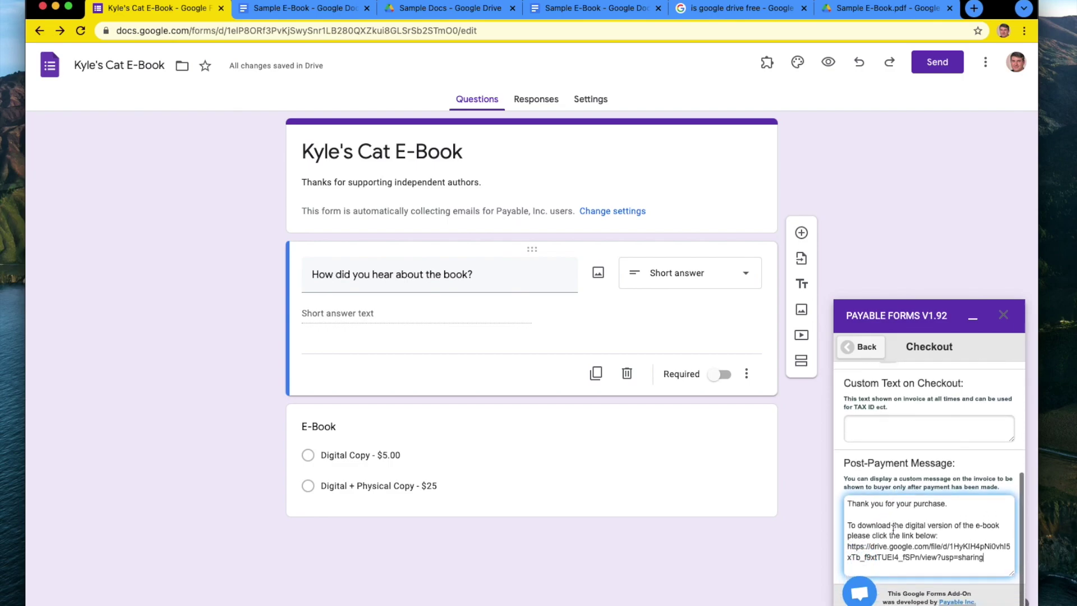
left_click(936, 435)
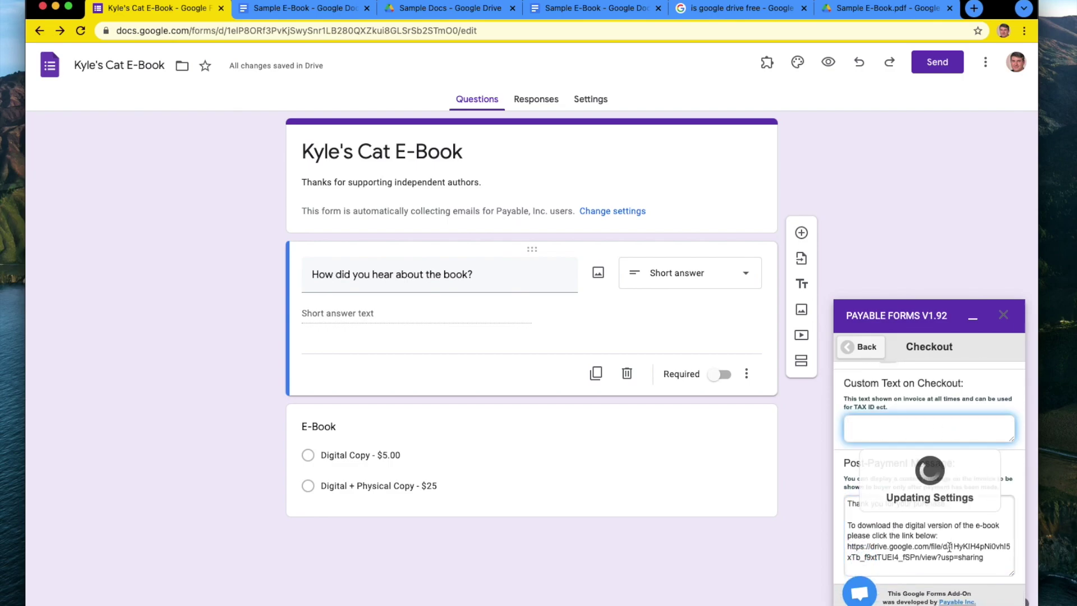
Set the Payment Type Category to Product or Good.
scroll(937, 505, "up", 6)
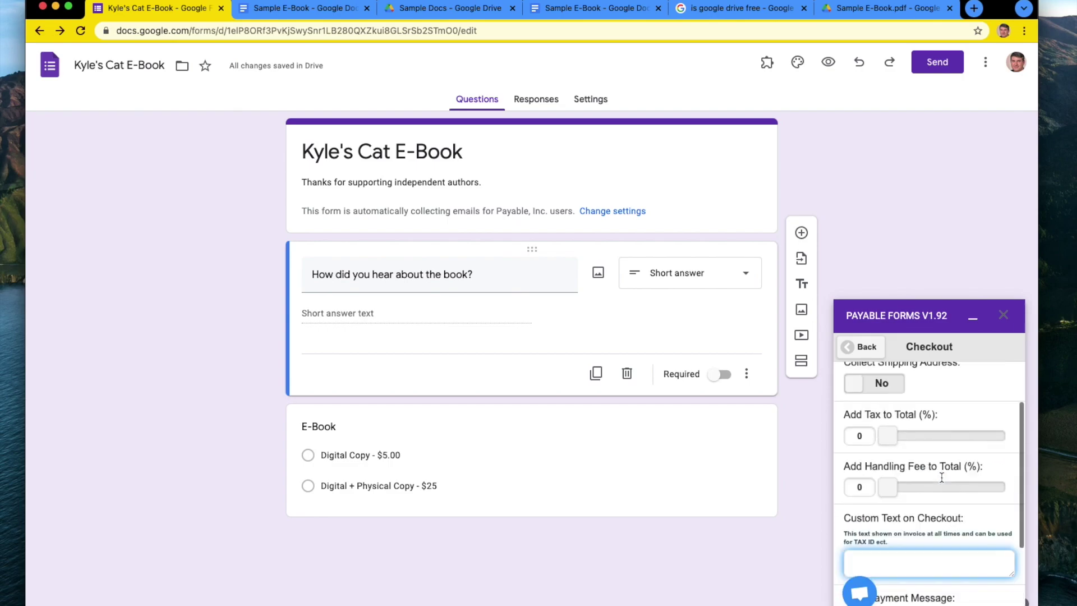
left_click(952, 459)
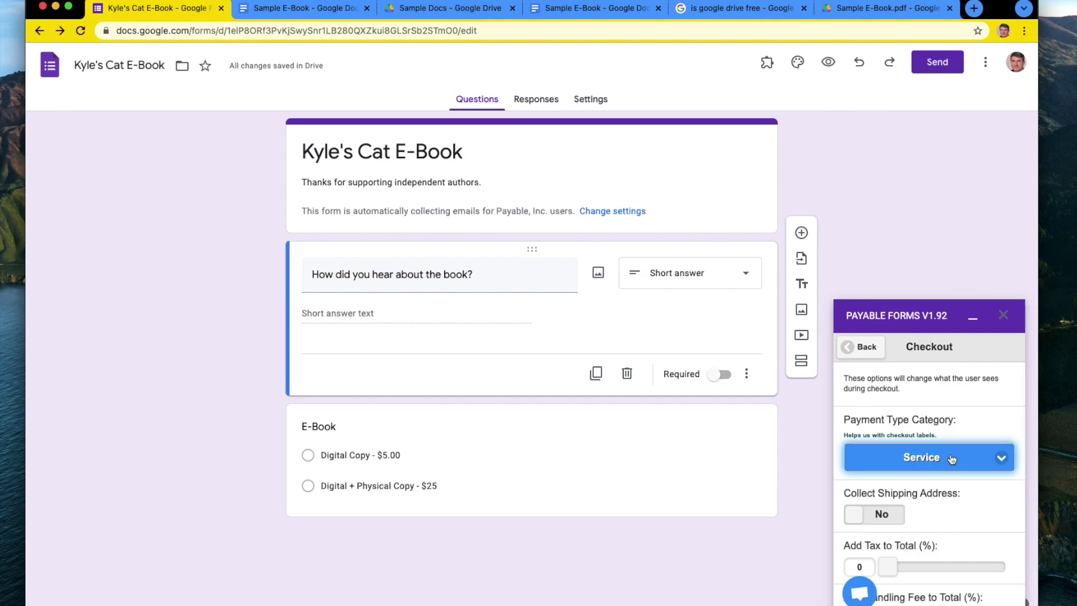
left_click(952, 508)
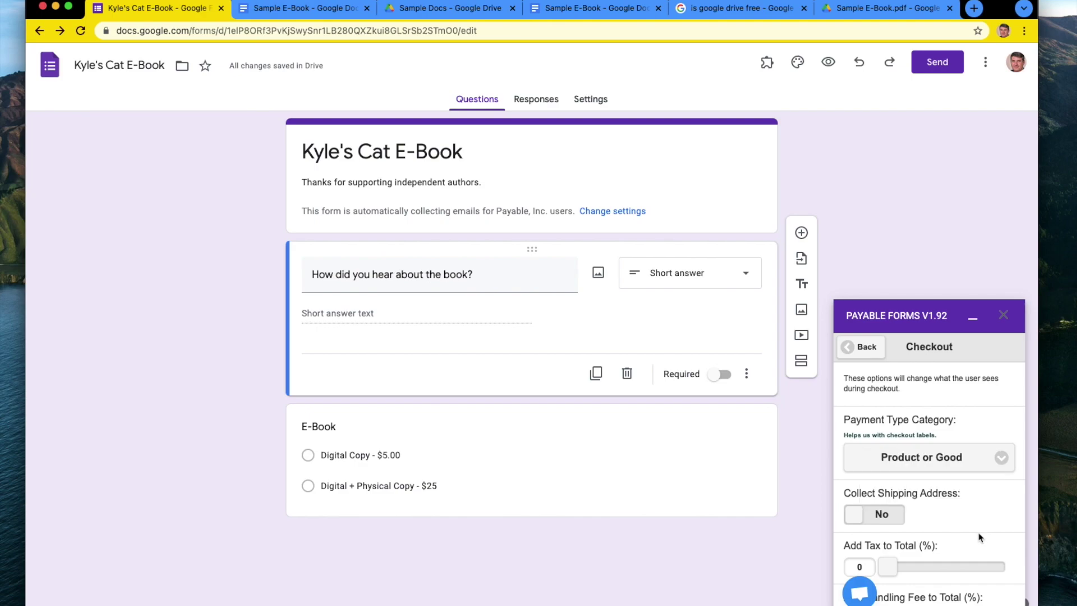
Add 13% tax to the checkout total and preview the live form.
scroll(892, 484, "down", 3)
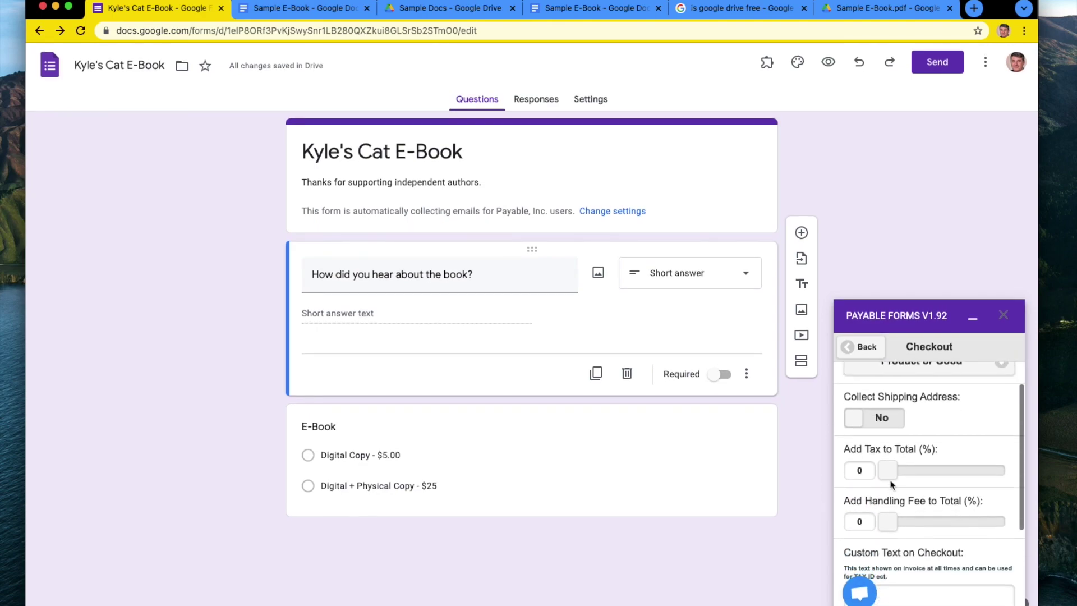
left_click(863, 471)
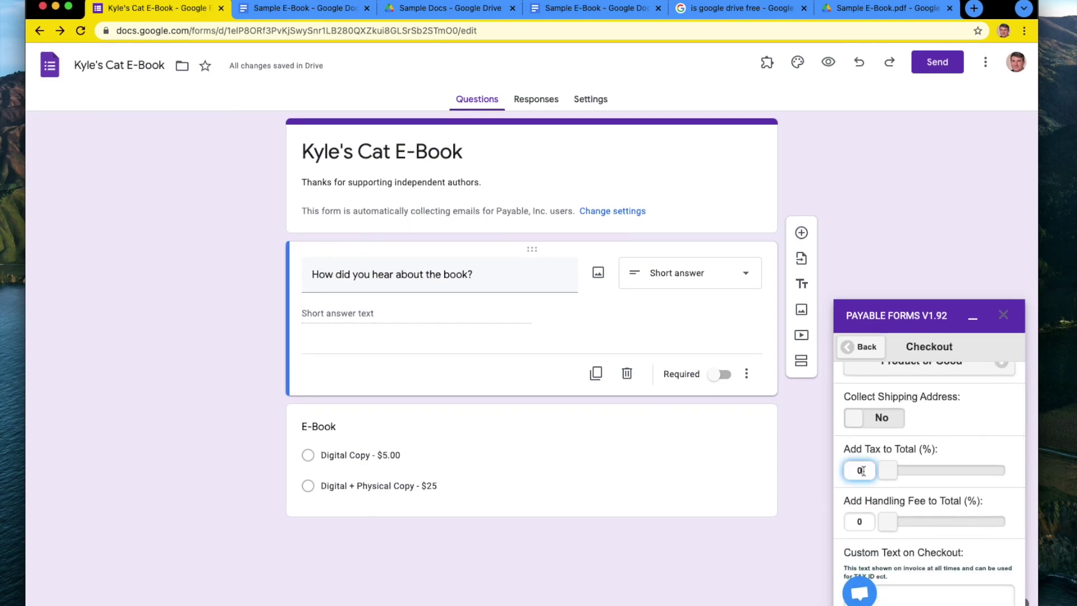
type("13")
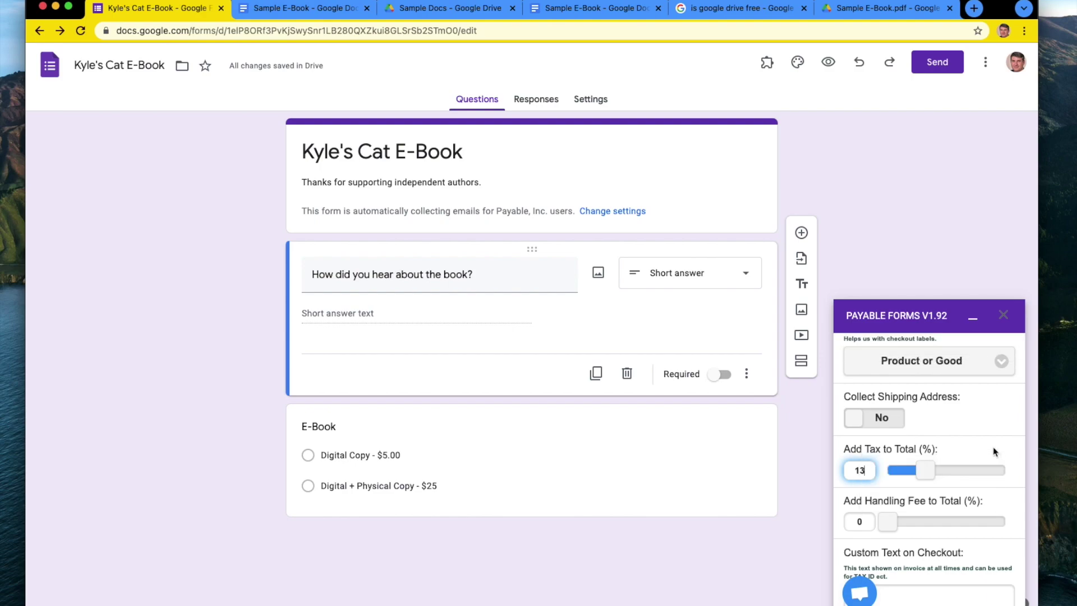
scroll(991, 497, "down", 3)
scroll(990, 496, "up", 5)
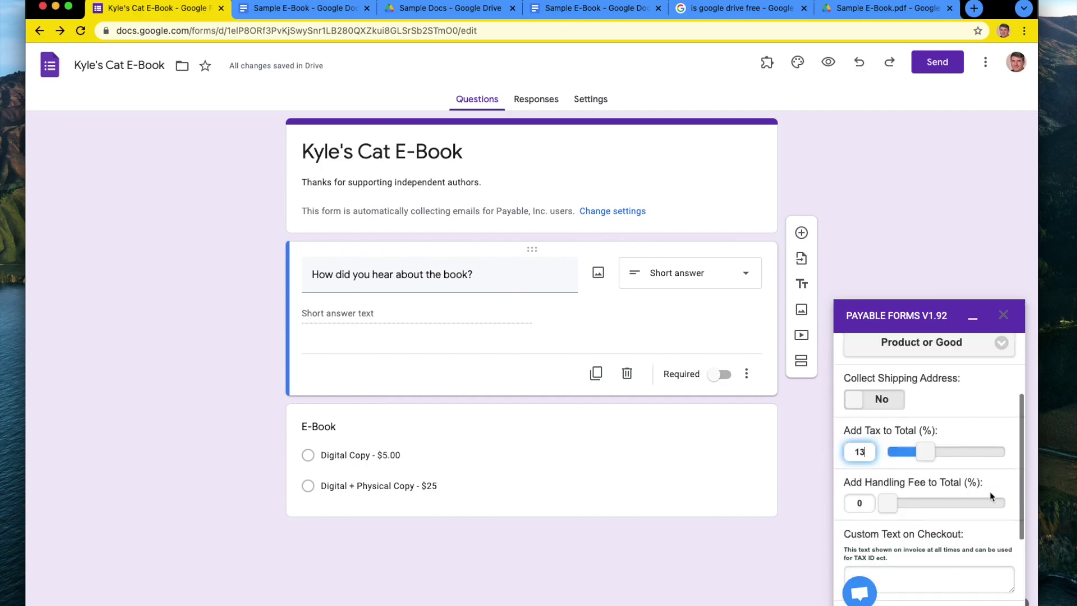
left_click(944, 199)
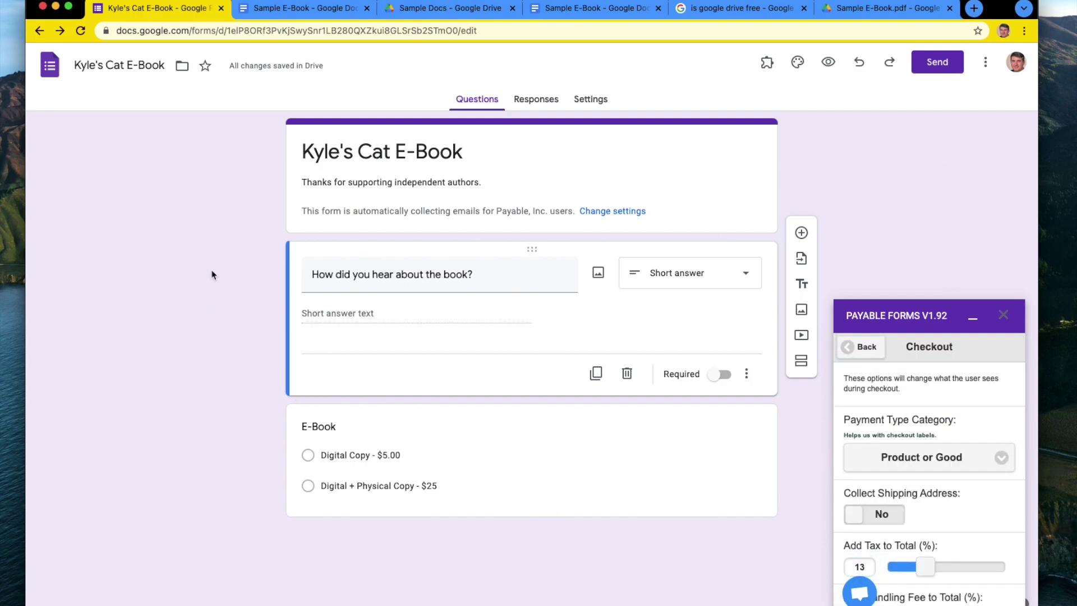
left_click(828, 63)
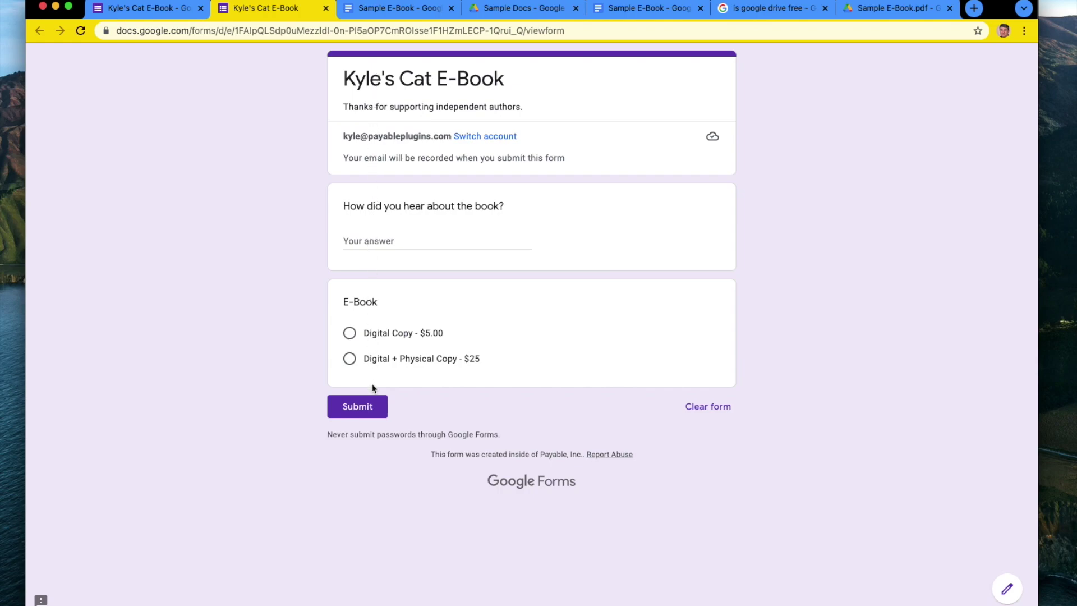
Submit a test response answering 'YouTube Video' and choosing Digital Copy - $5.00.
left_click(401, 241)
type("Yout")
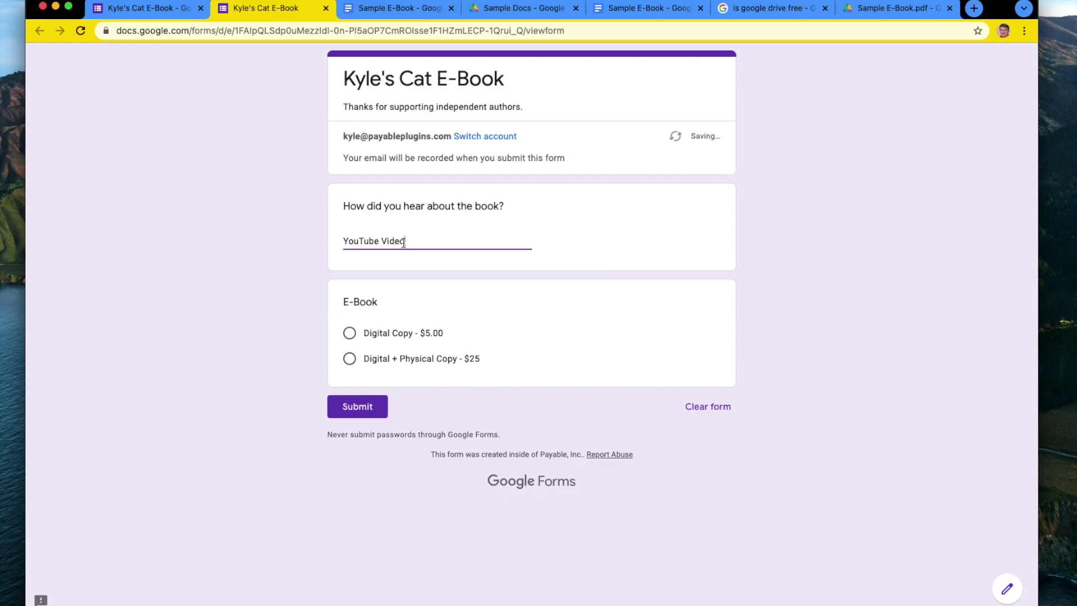
left_click(392, 337)
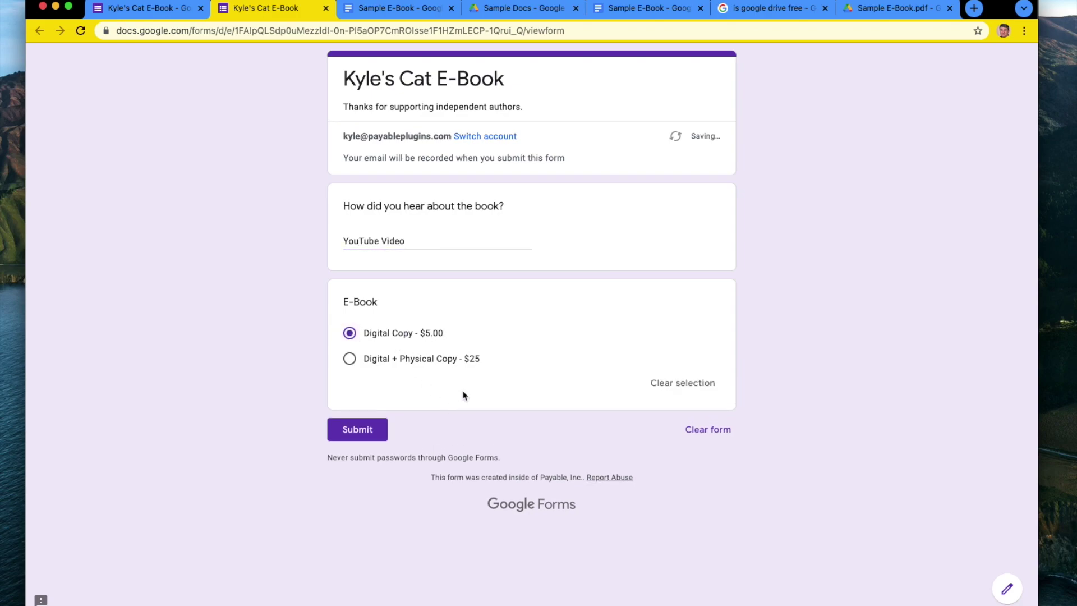
left_click(373, 429)
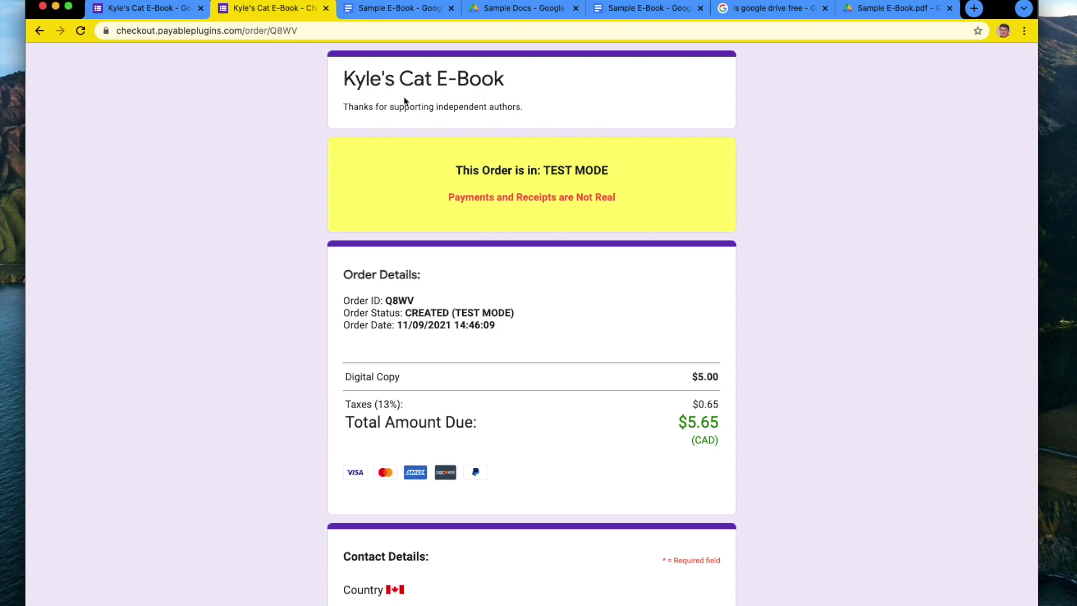
Find the test card table and copy the Visa test card number.
scroll(437, 216, "down", 3)
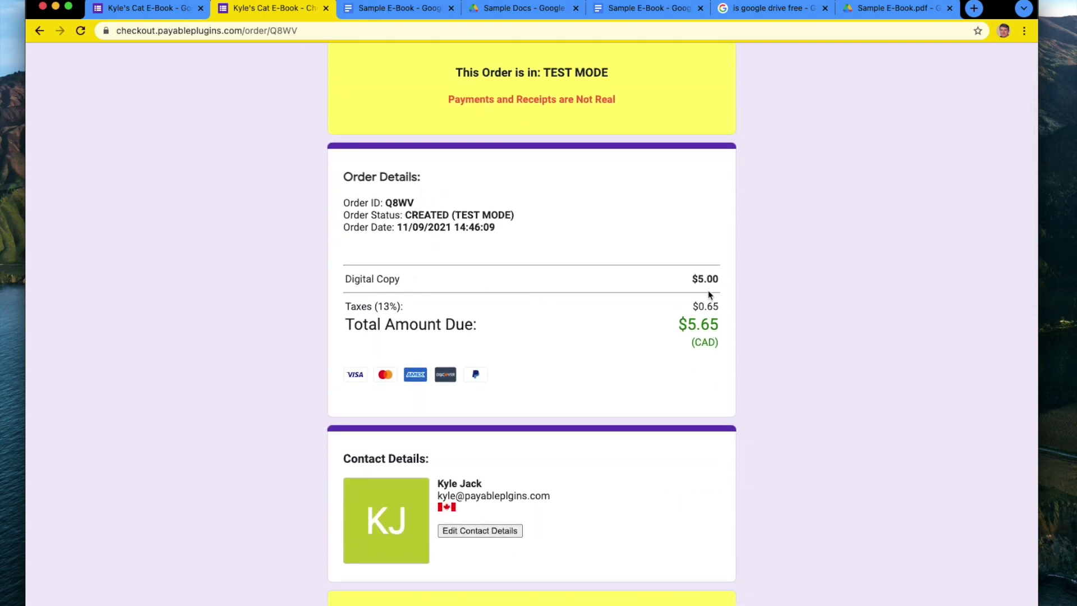
scroll(705, 317, "down", 2)
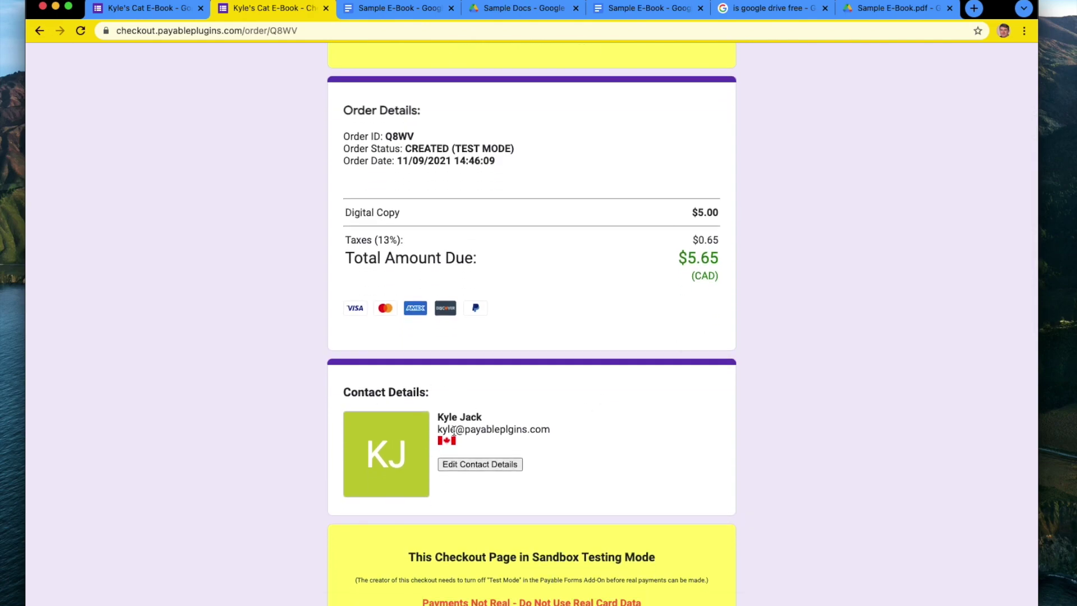
scroll(450, 413, "up", 4)
scroll(450, 410, "down", 11)
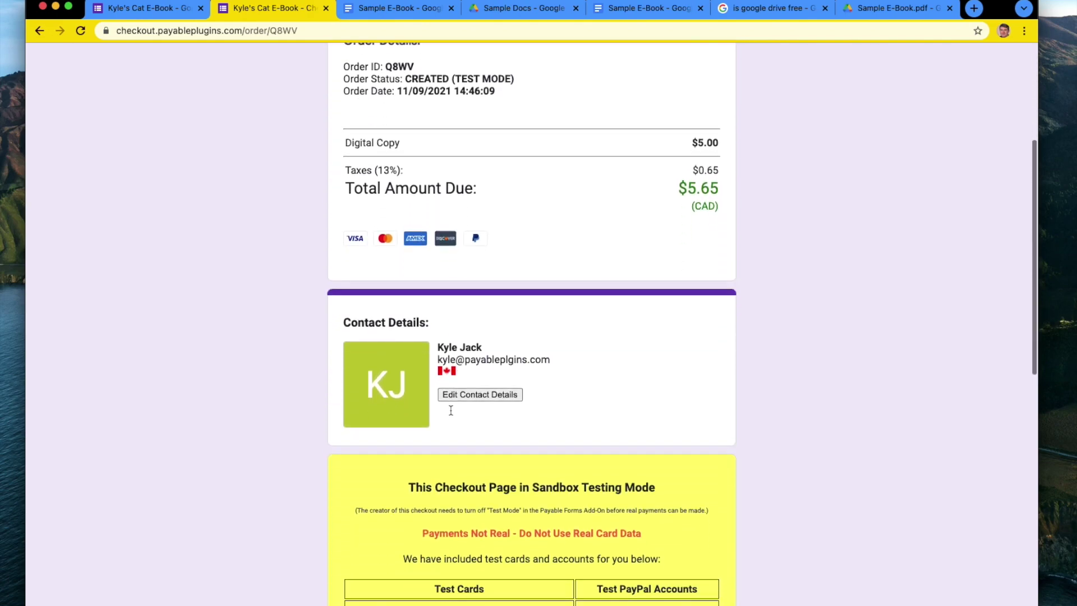
scroll(451, 414, "down", 10)
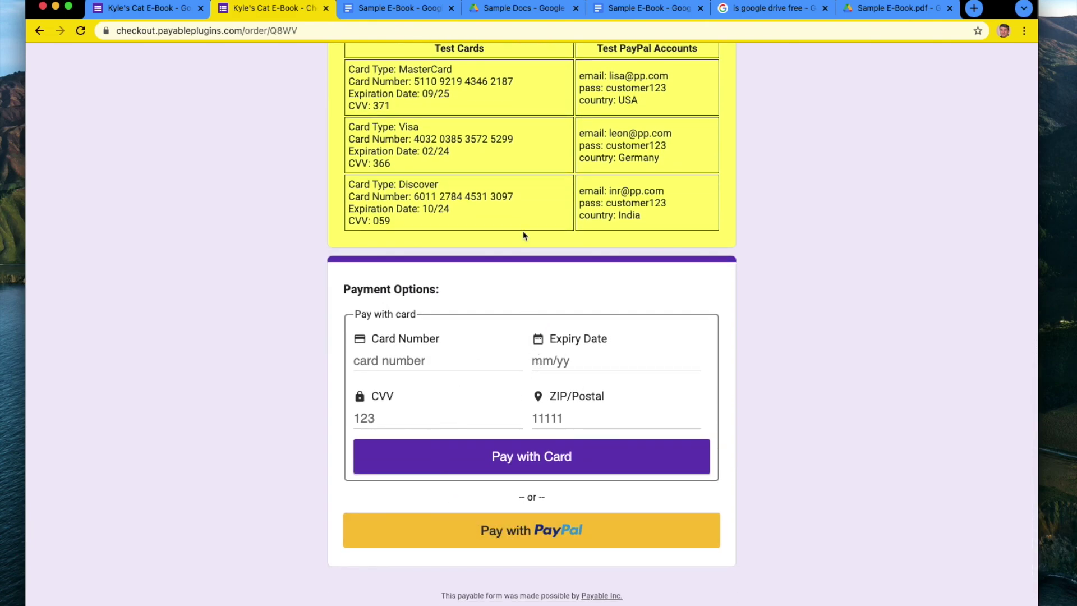
scroll(523, 235, "up", 20)
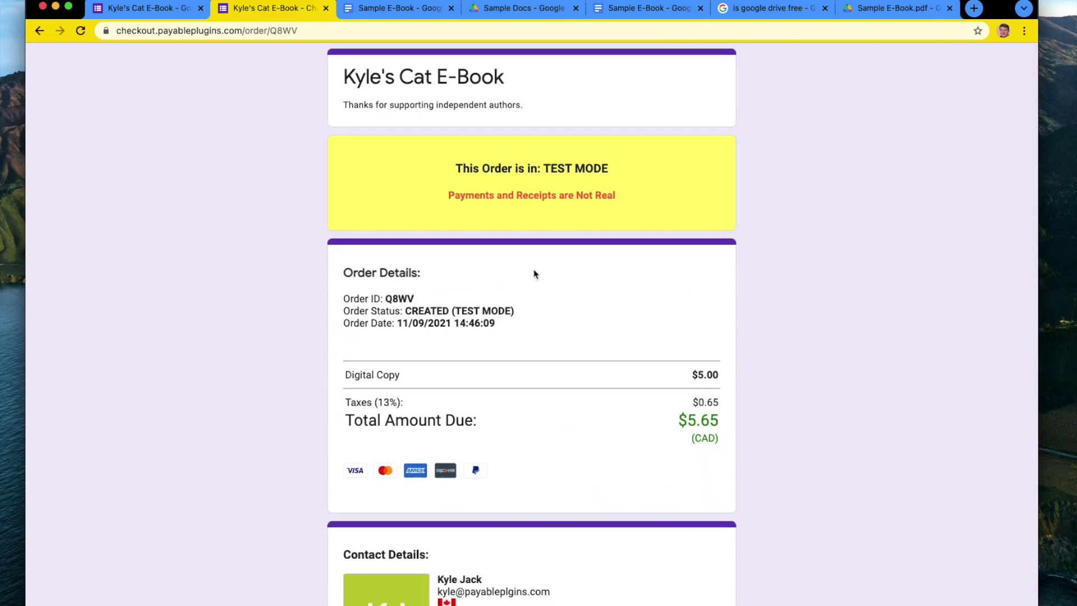
scroll(533, 269, "down", 14)
scroll(534, 273, "down", 7)
scroll(533, 272, "up", 20)
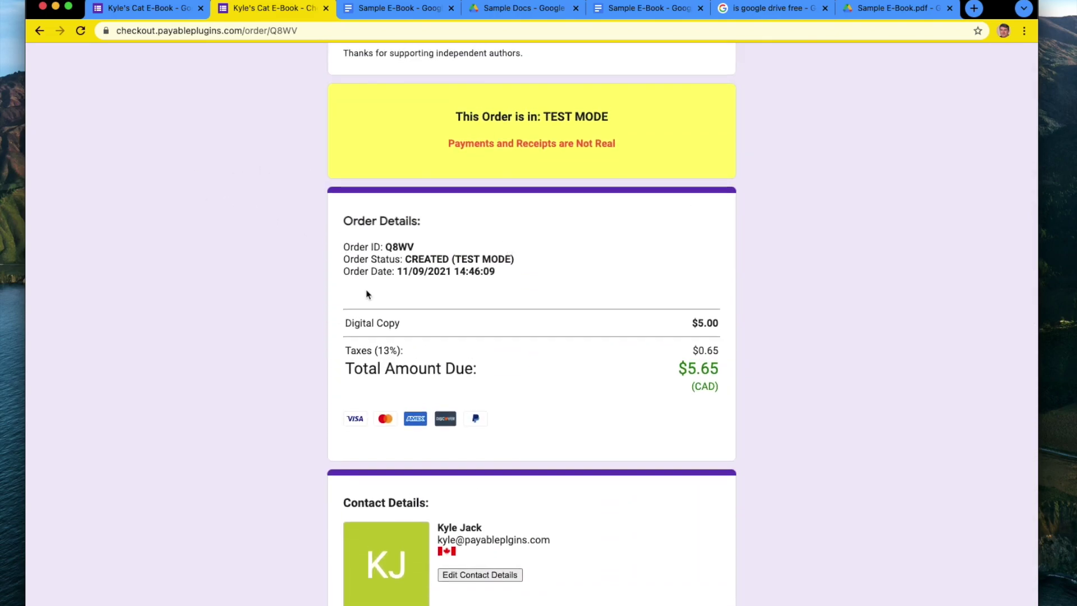
scroll(327, 255, "down", 12)
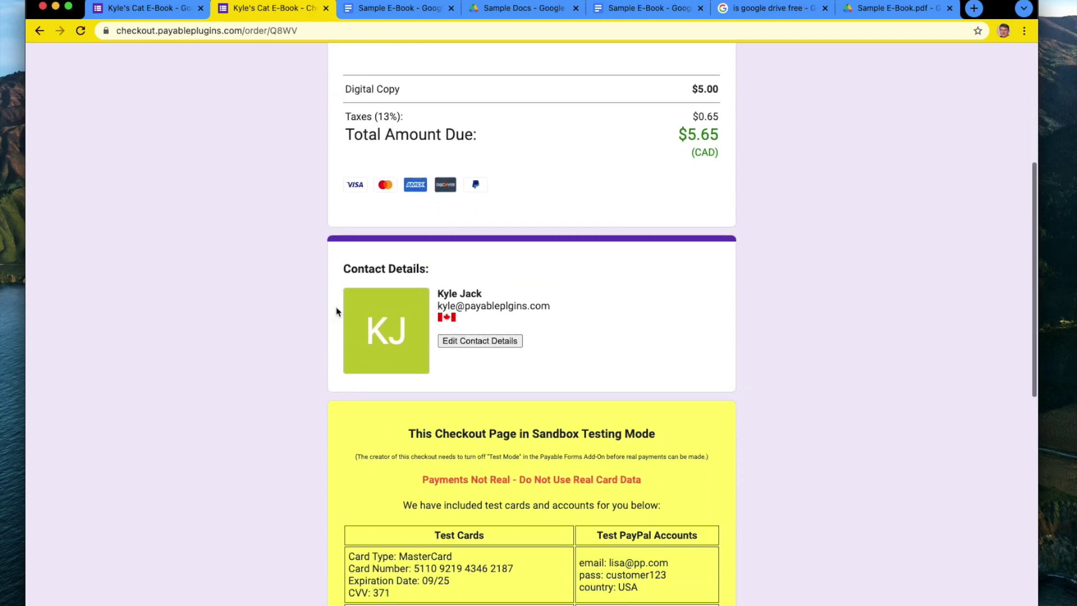
scroll(337, 312, "up", 4)
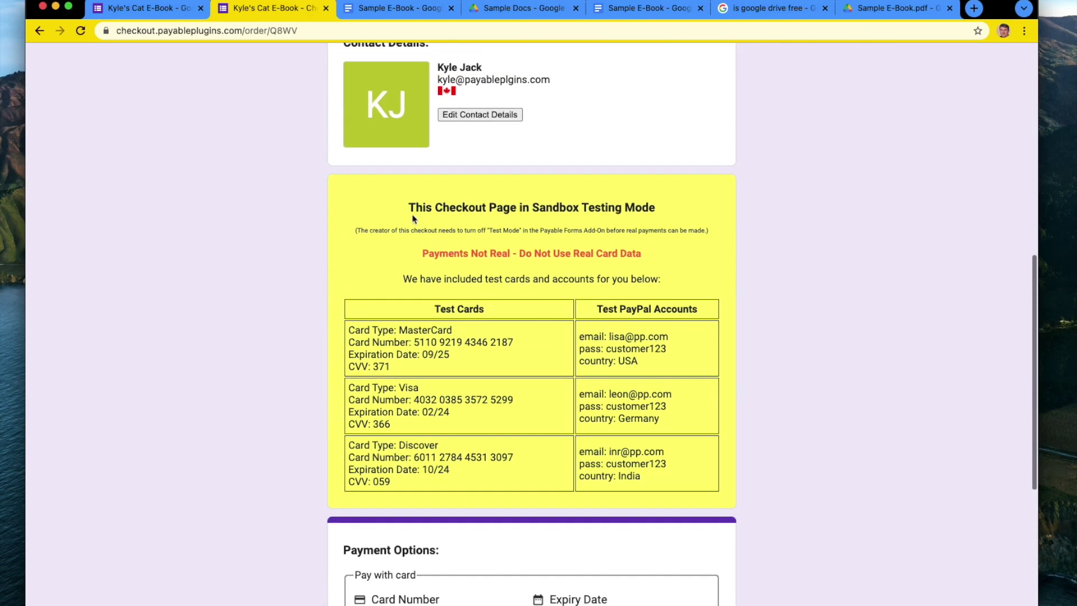
left_click_drag(414, 219, 610, 392)
left_click(482, 357)
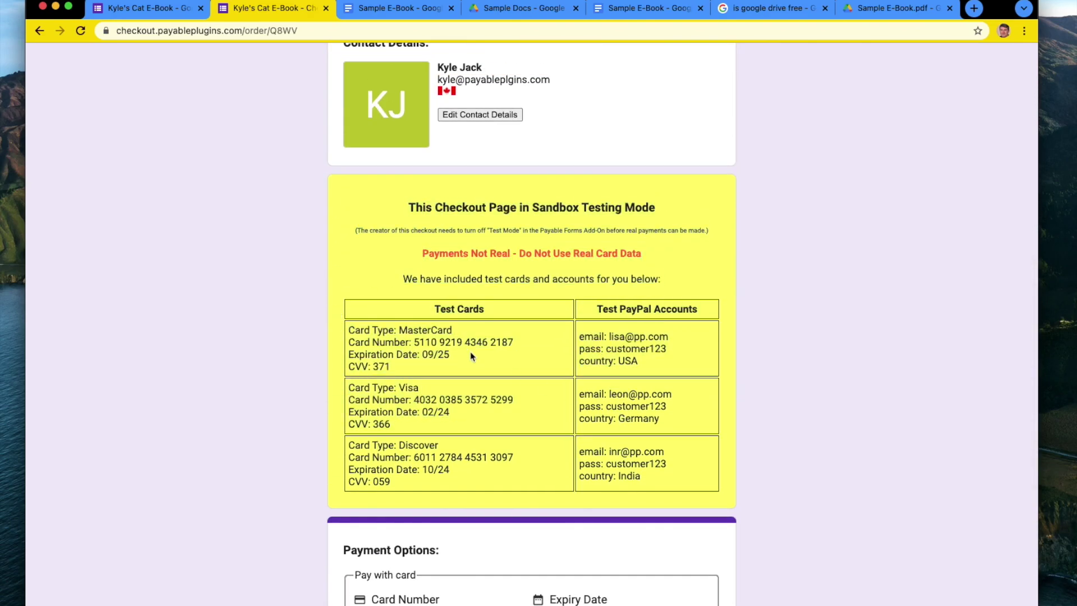
scroll(471, 357, "up", 9)
scroll(471, 354, "down", 6)
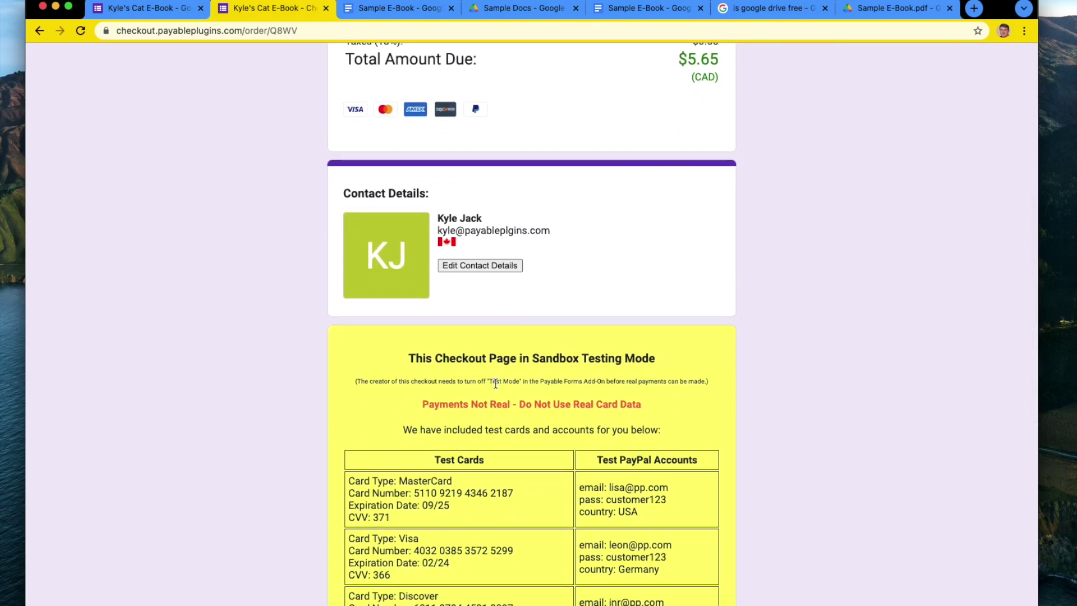
scroll(504, 449, "down", 5)
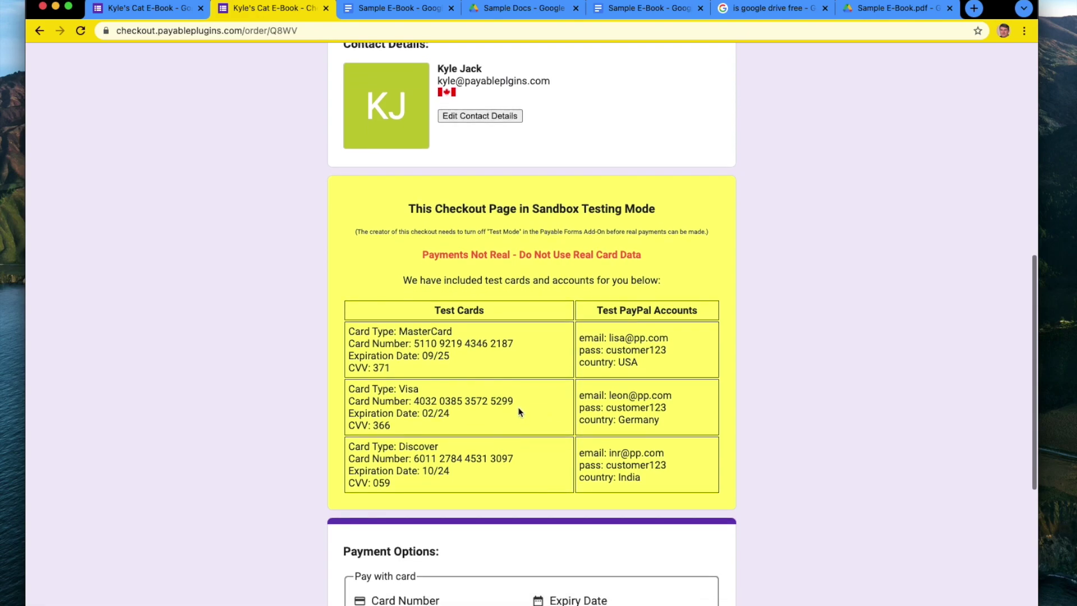
left_click_drag(518, 401, 414, 400)
key("super+c")
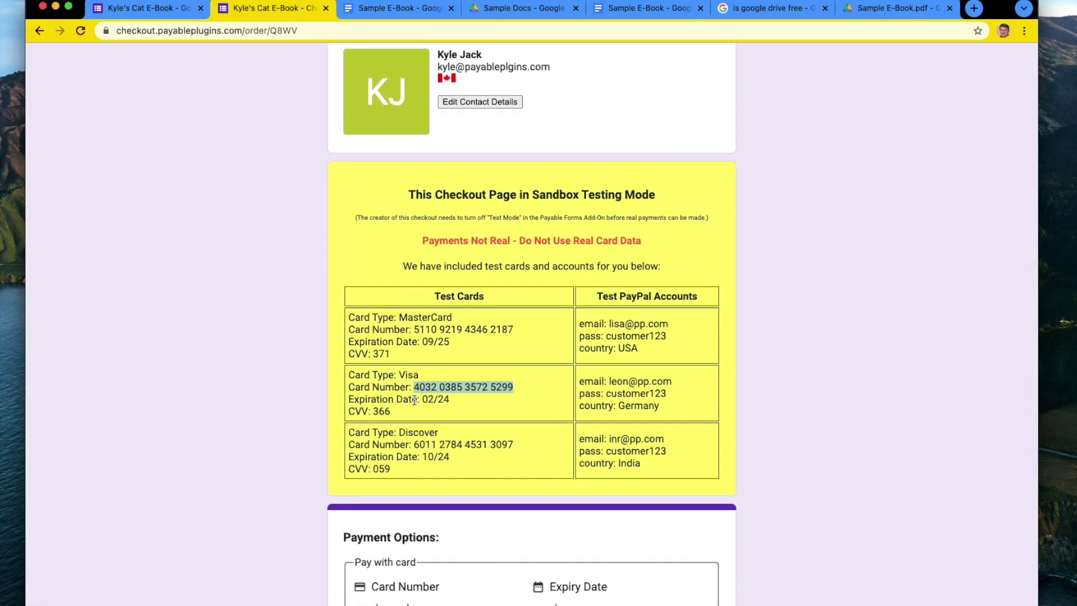
scroll(414, 401, "down", 4)
left_click(403, 512)
key("super+v")
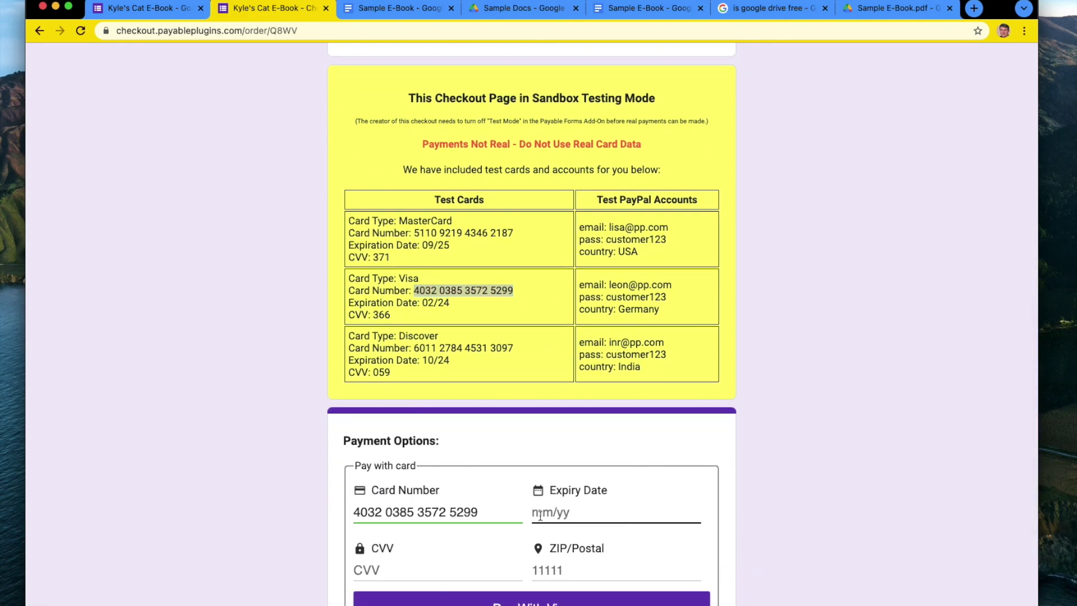
type("0224")
left_click(447, 567)
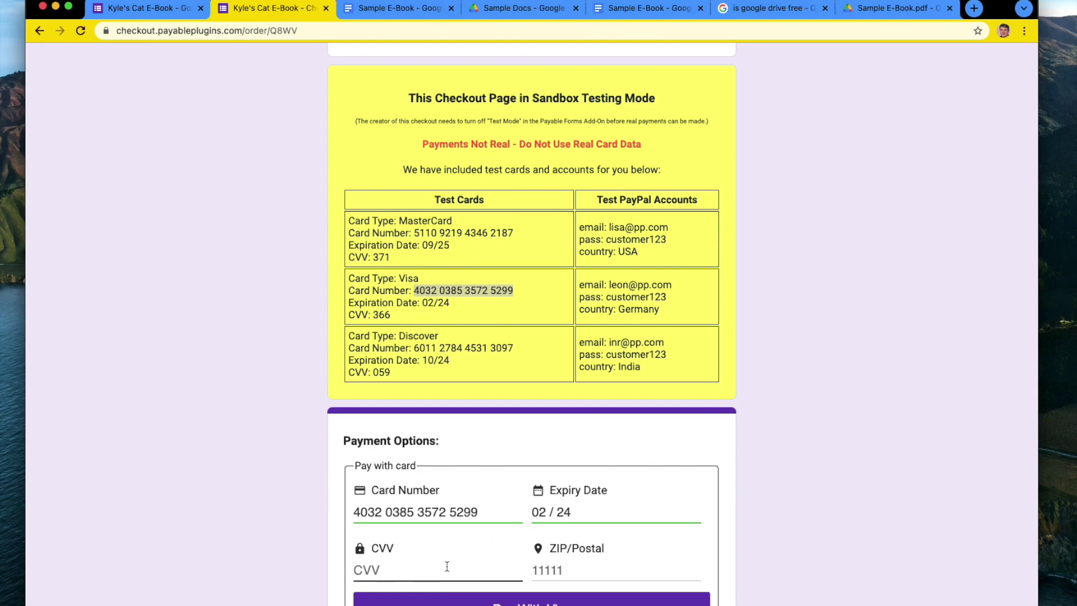
type("366")
left_click(562, 567)
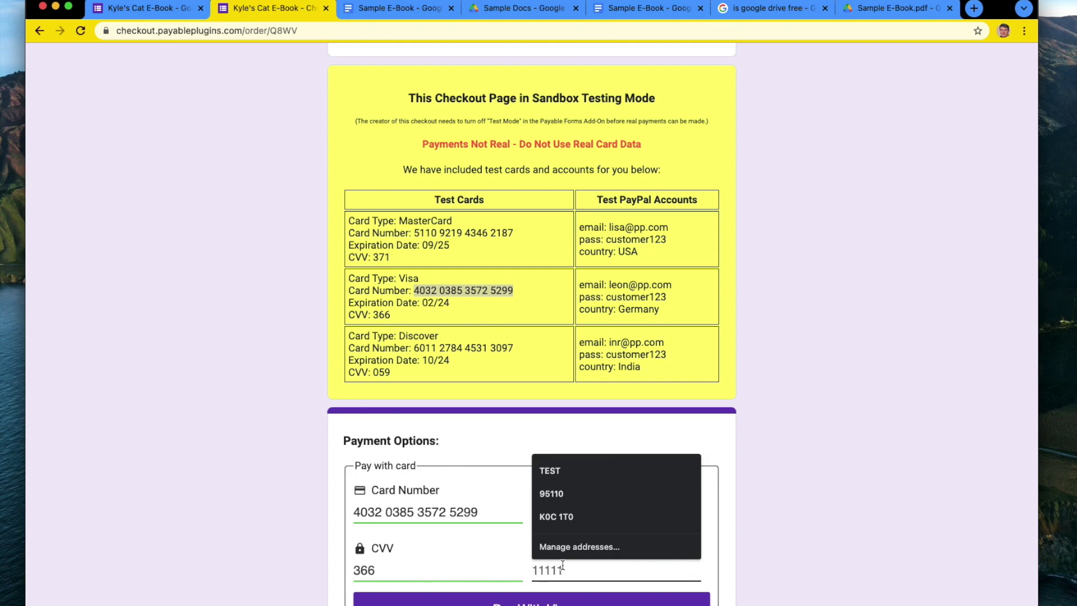
type("90210")
scroll(691, 535, "down", 3)
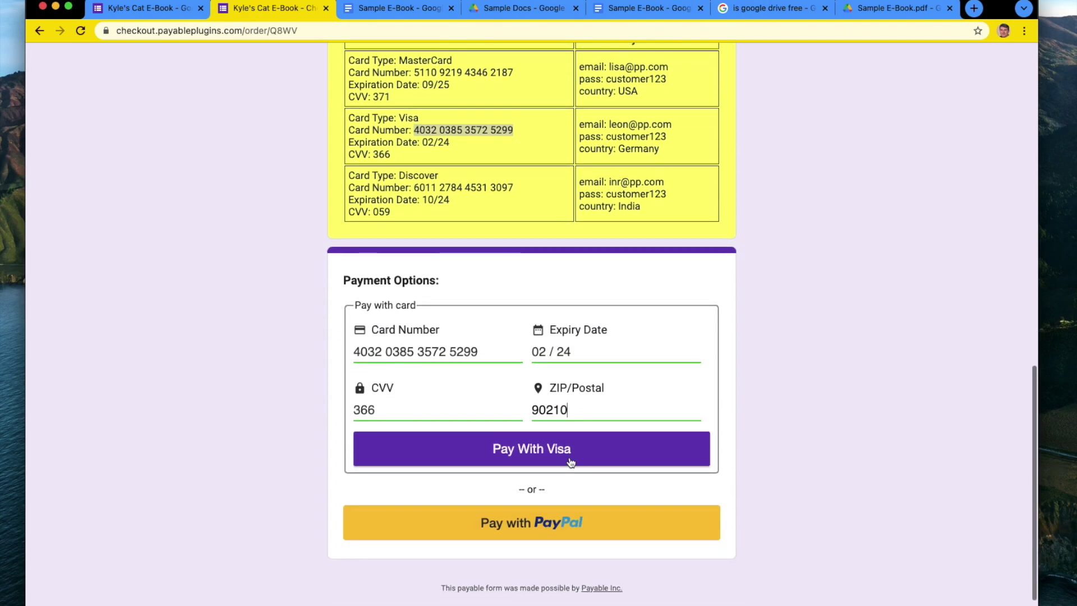
left_click(570, 460)
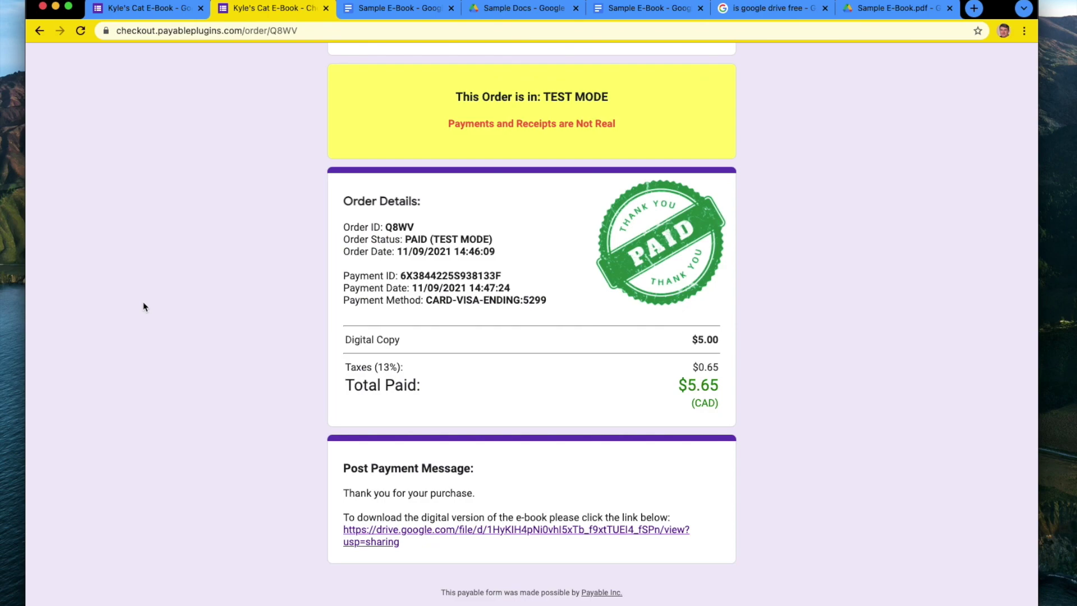
Review the receipt's post-payment message, highlighting the 'Thank you for your purchase.' line.
scroll(143, 307, "up", 3)
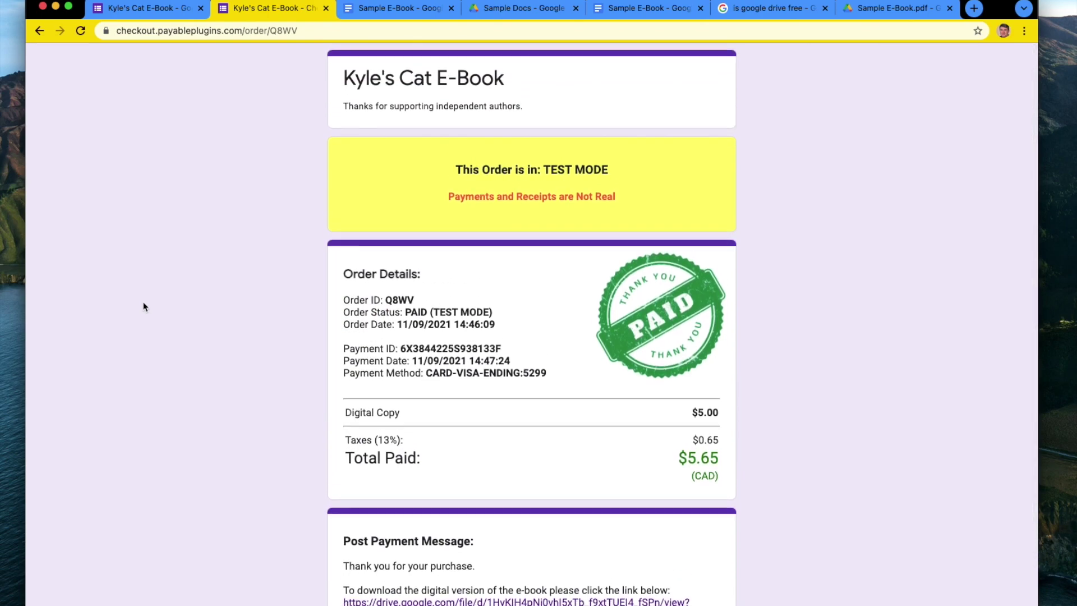
scroll(144, 306, "down", 3)
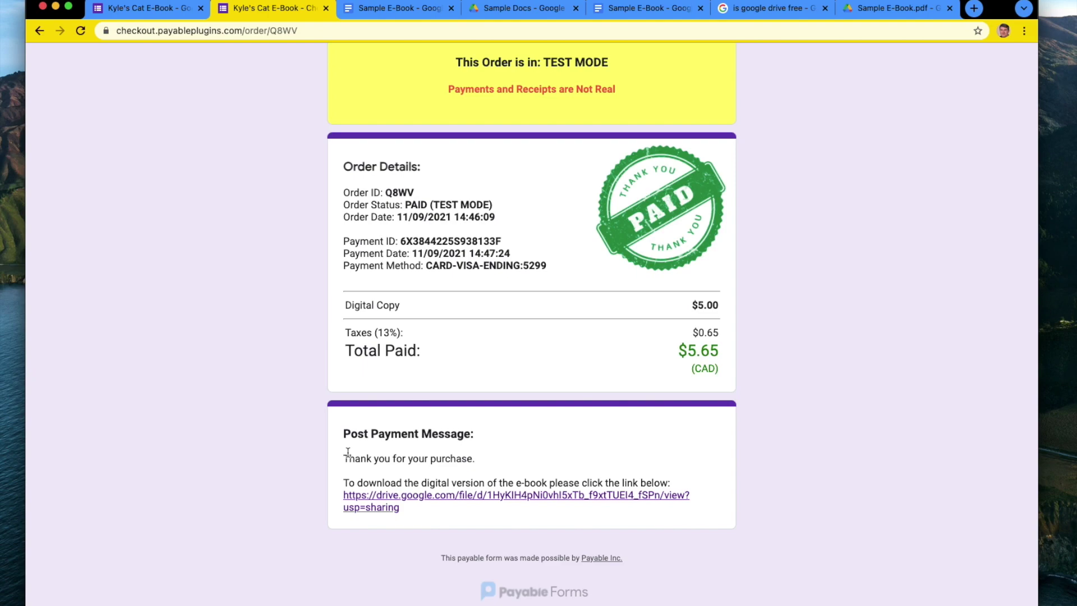
left_click_drag(343, 466, 479, 465)
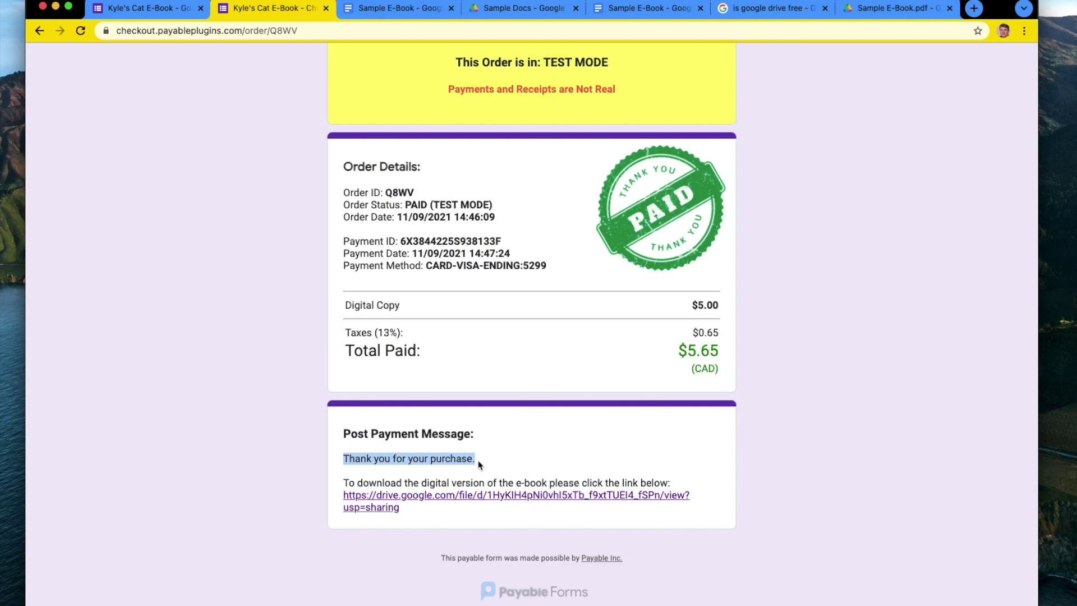
left_click(360, 477)
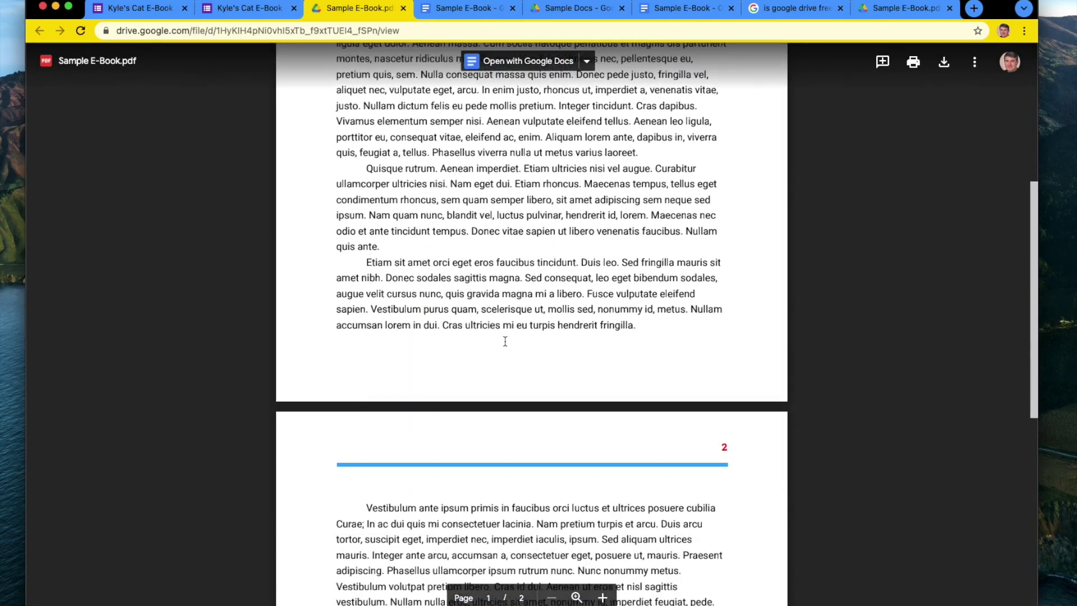
Scroll through Sample E-Book.pdf in Drive, then return to the paid order receipt.
scroll(505, 341, "up", 7)
scroll(504, 341, "up", 8)
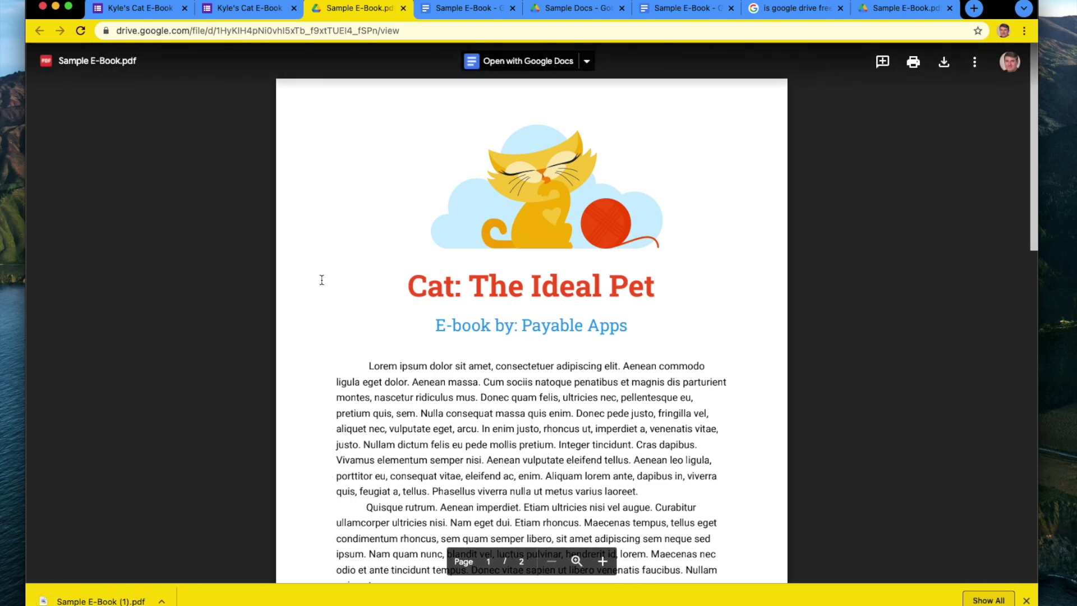
scroll(325, 293, "down", 3)
scroll(325, 294, "up", 3)
left_click(245, 10)
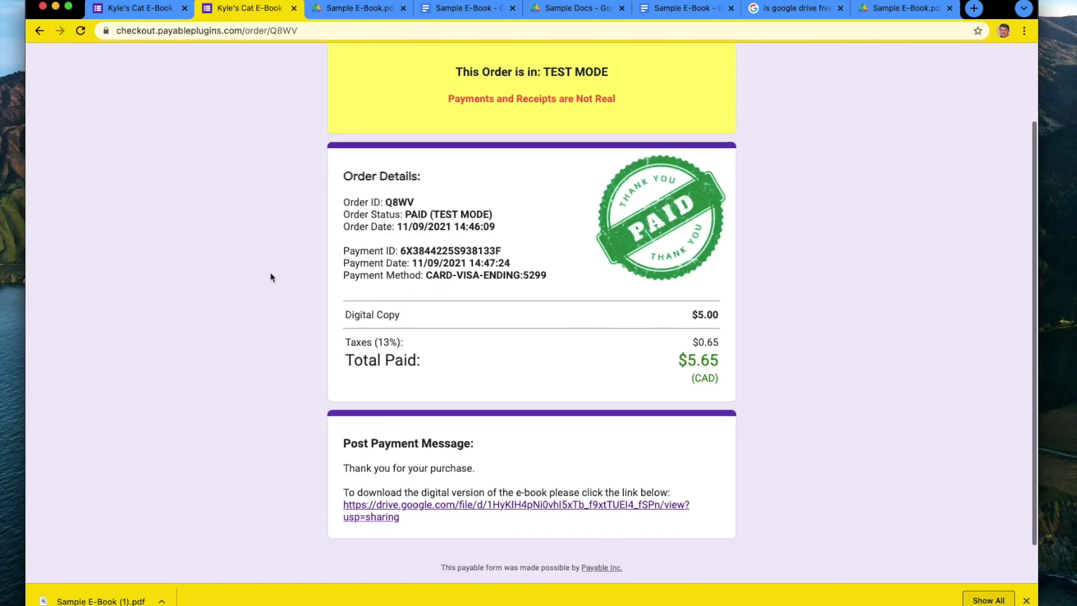
View the form's Responses tab and open the Kyle's Cat E-Book (Responses) spreadsheet.
scroll(269, 277, "up", 4)
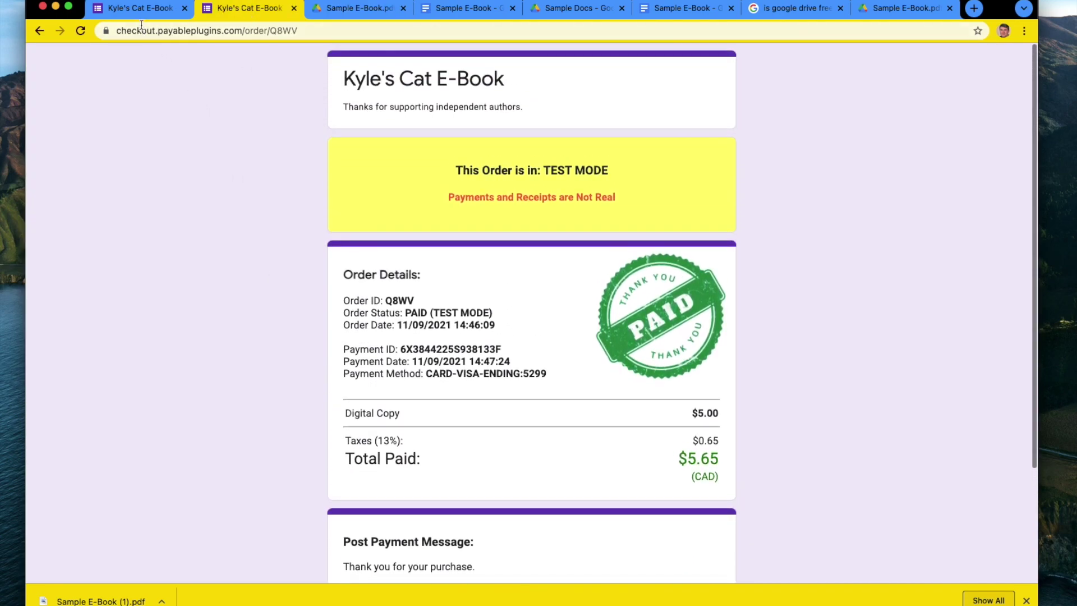
left_click(144, 9)
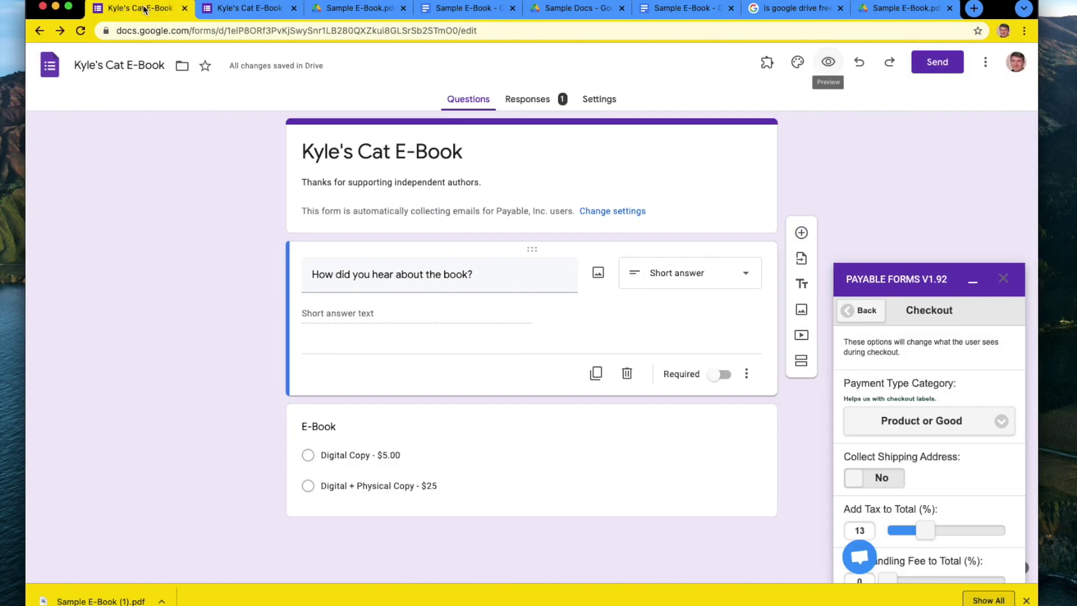
left_click(527, 99)
left_click(83, 30)
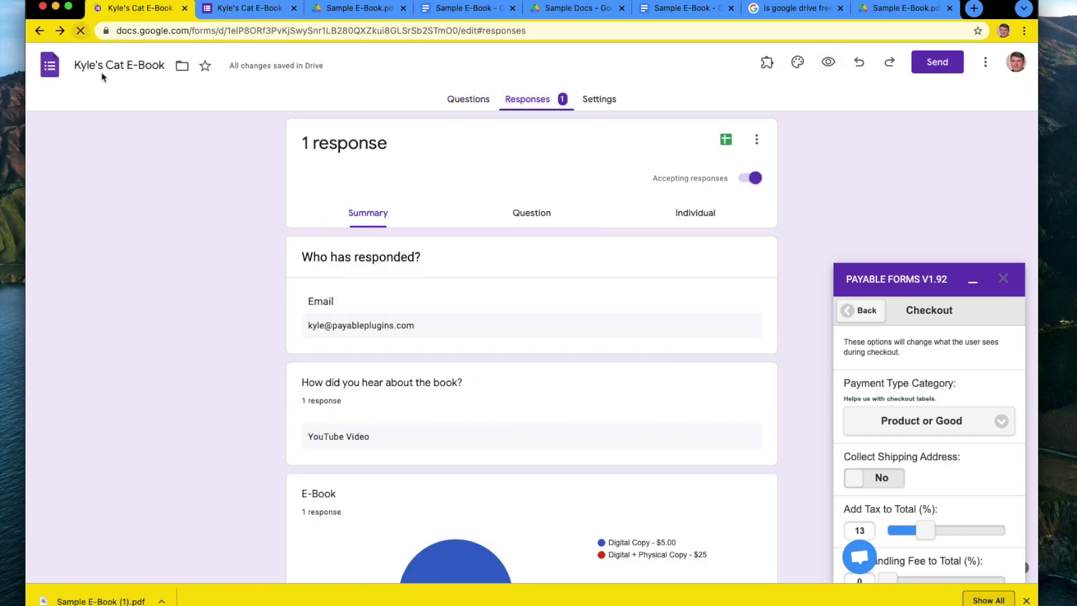
left_click(512, 106)
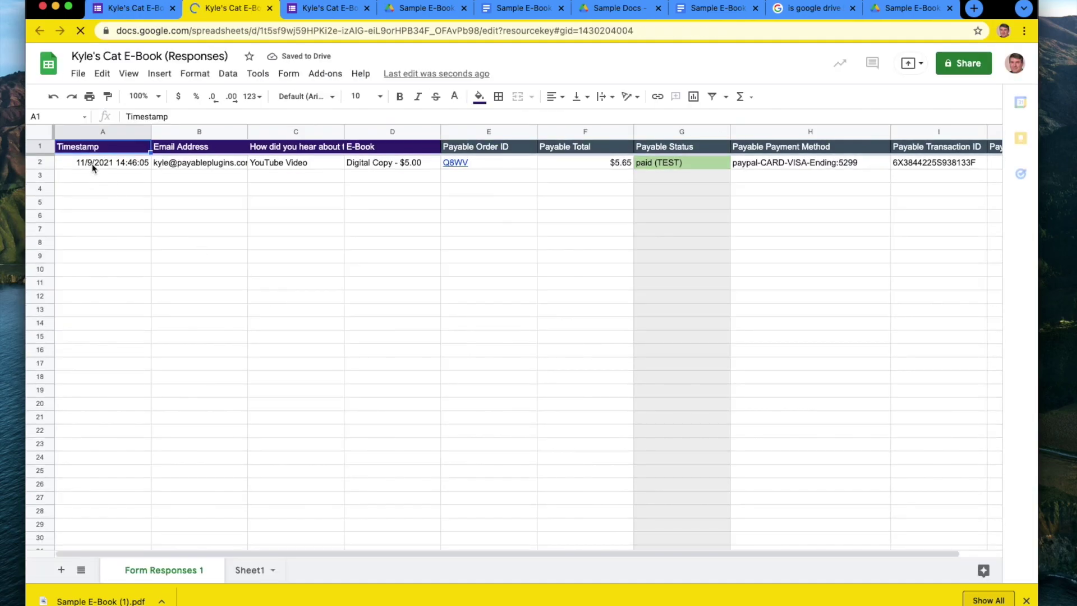
left_click(97, 168)
left_click(197, 171)
left_click(298, 169)
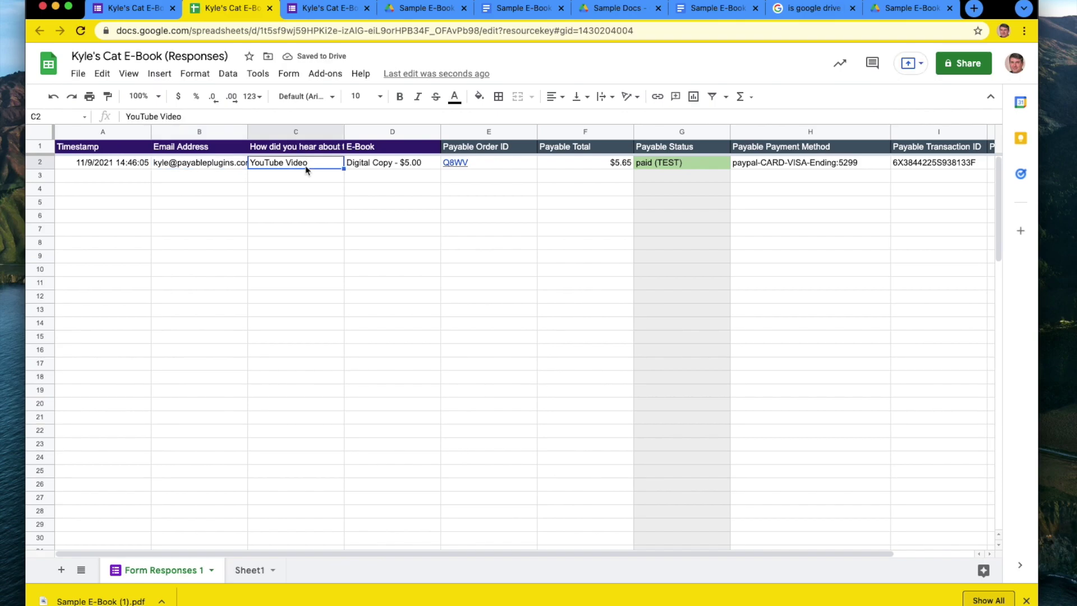
left_click(369, 165)
left_click(375, 232)
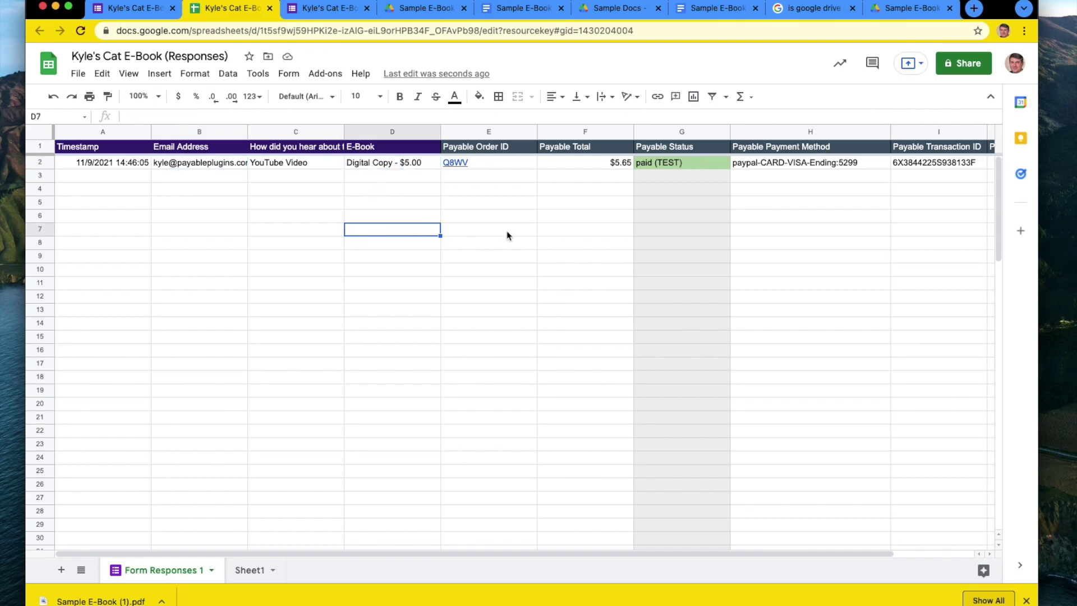
left_click(508, 205)
left_click(509, 164)
left_click(573, 163)
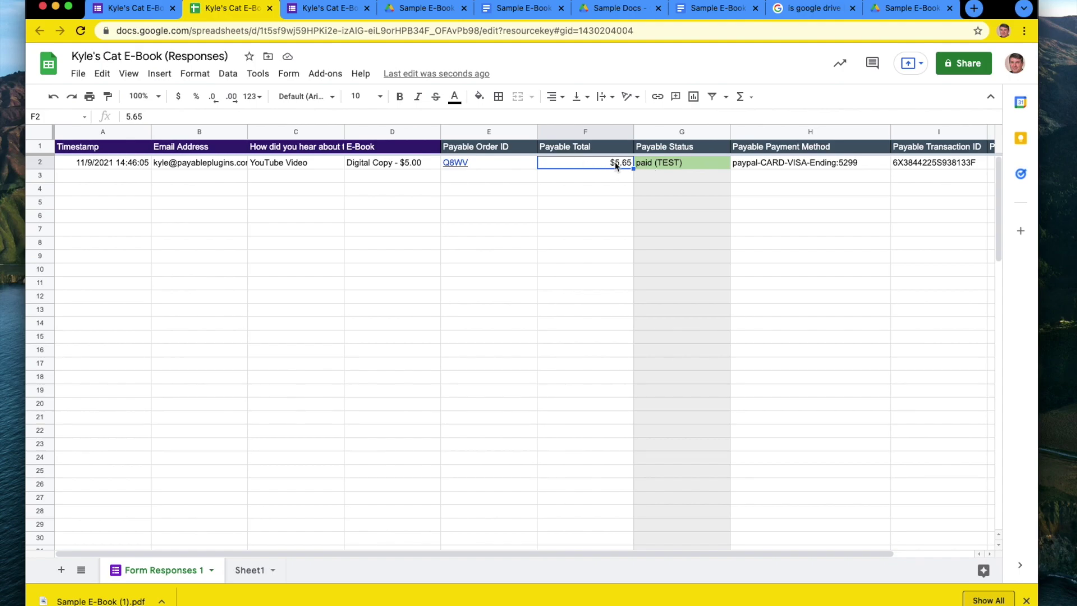
left_click(680, 169)
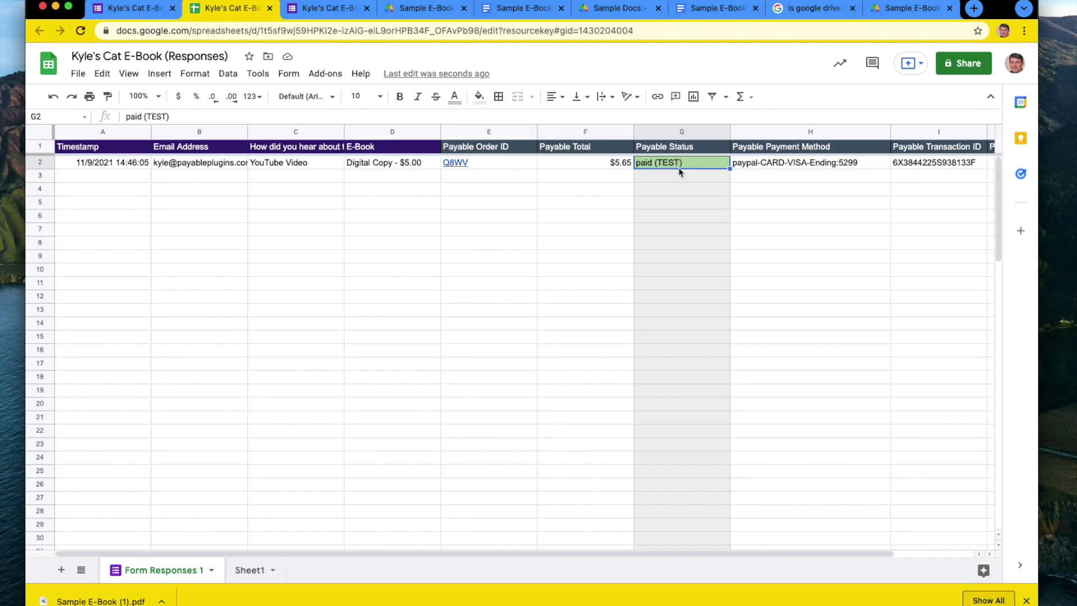
left_click(785, 166)
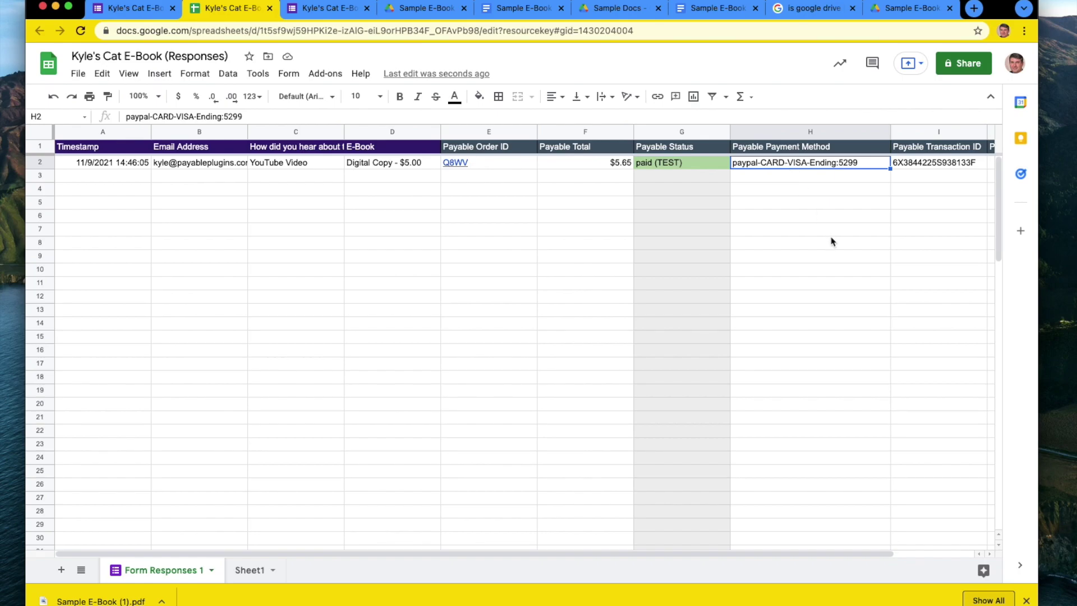
scroll(831, 242, "right", 2)
left_click(847, 164)
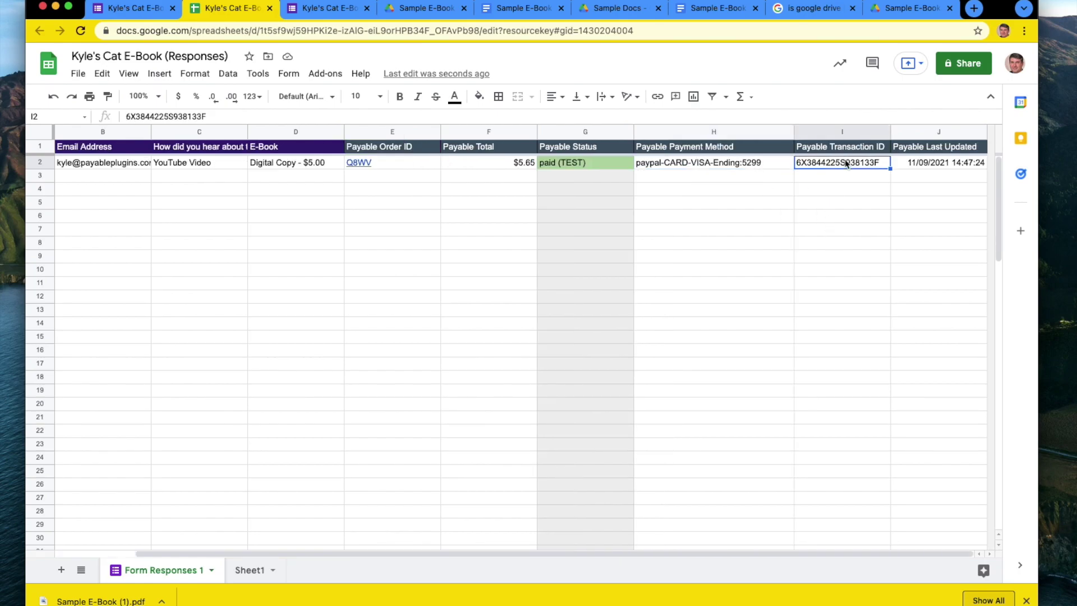
left_click(825, 272)
left_click(935, 168)
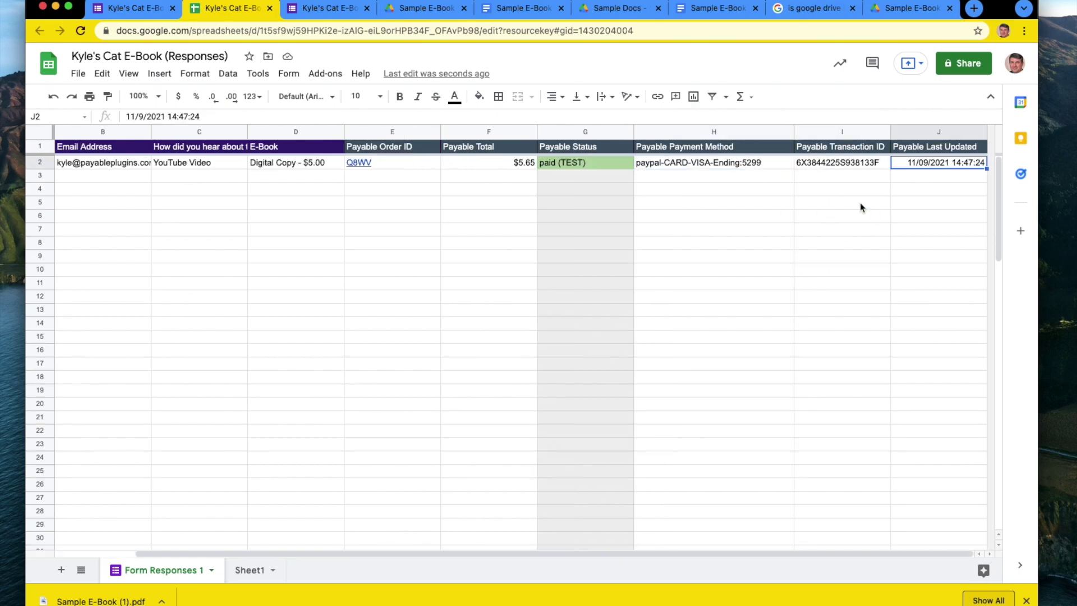
left_click(798, 261)
left_click(798, 309)
left_click(390, 301)
scroll(392, 303, "left", 2)
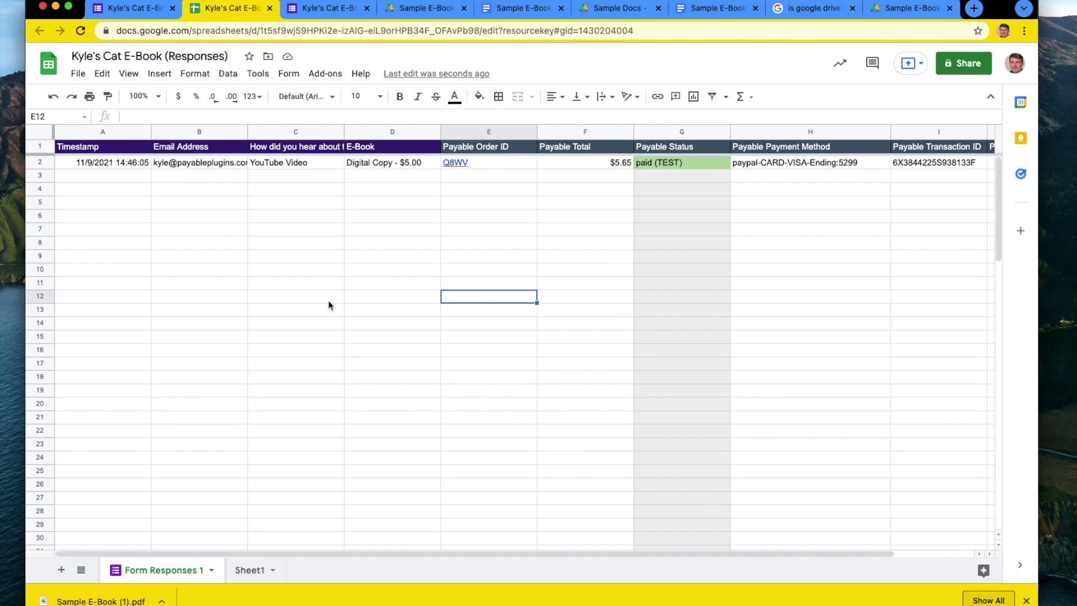
left_click(525, 9)
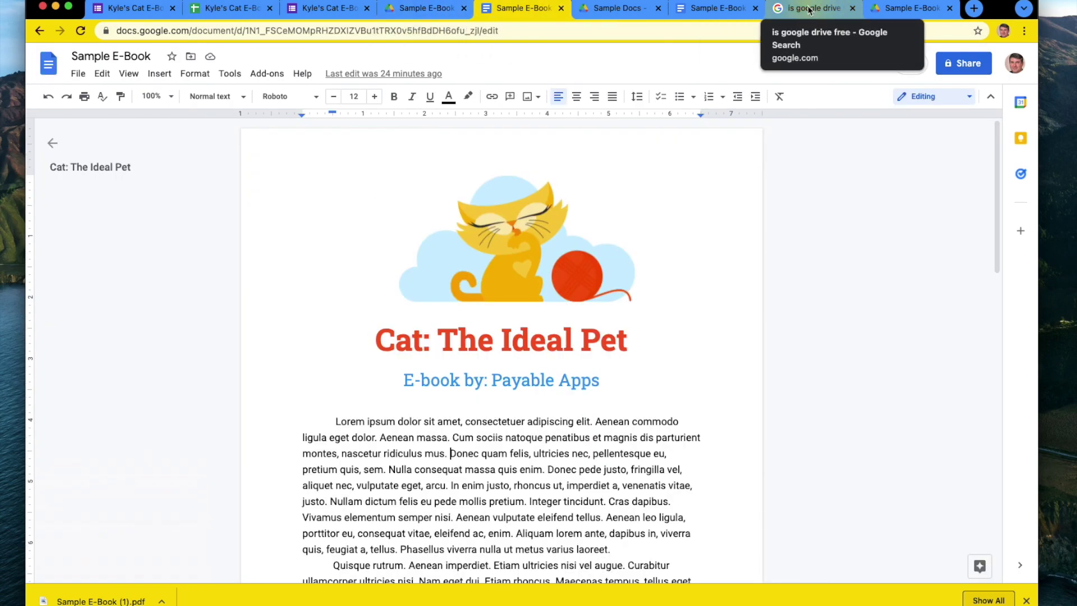
Switch from the Sample E-Book documents back to the paid order receipt.
left_click(700, 17)
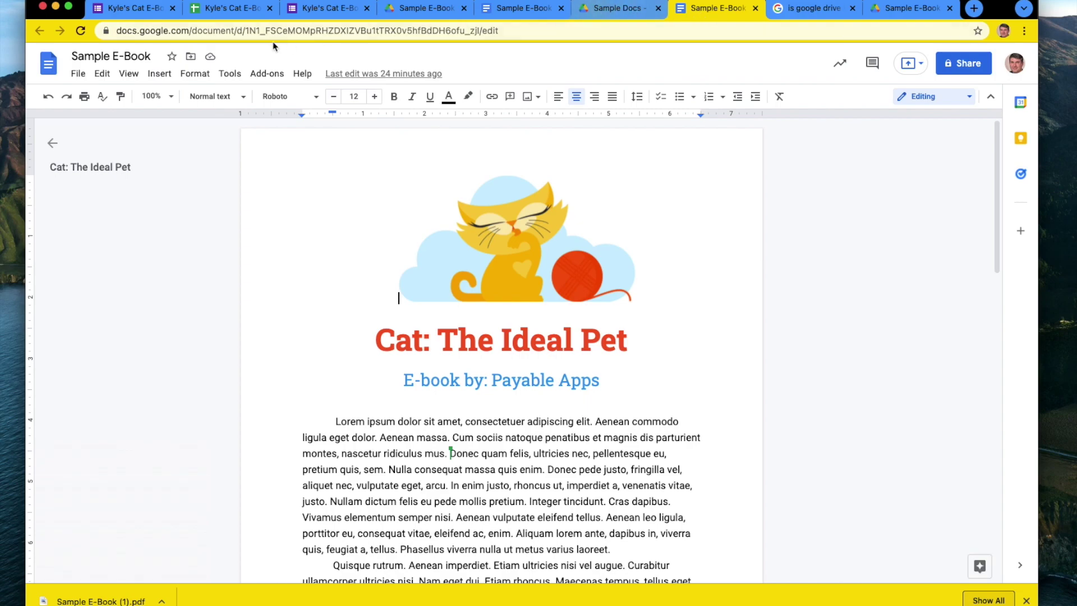
left_click(354, 7)
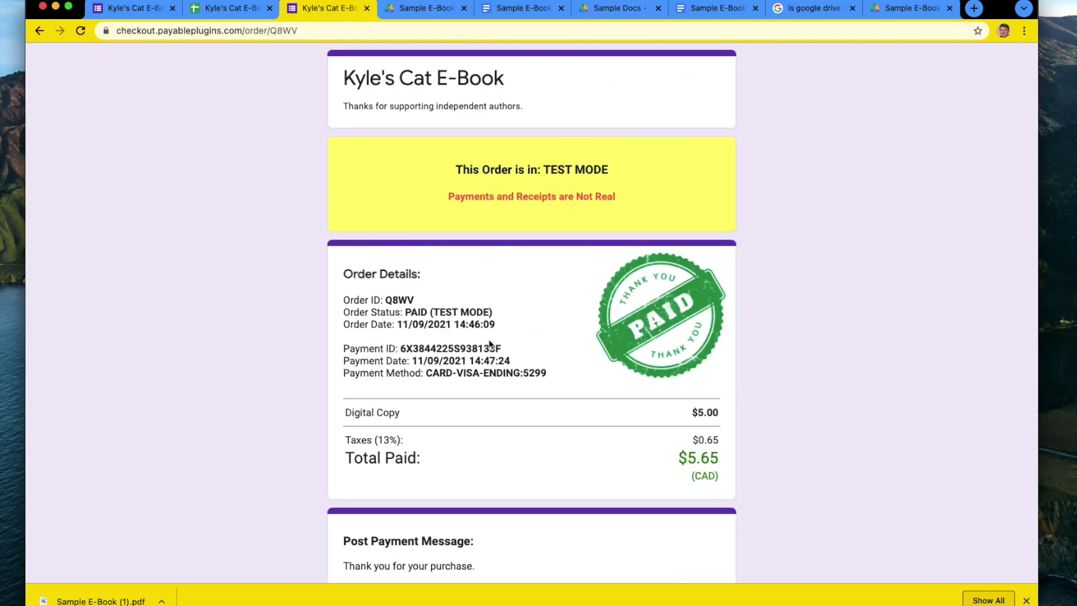
scroll(505, 365, "down", 3)
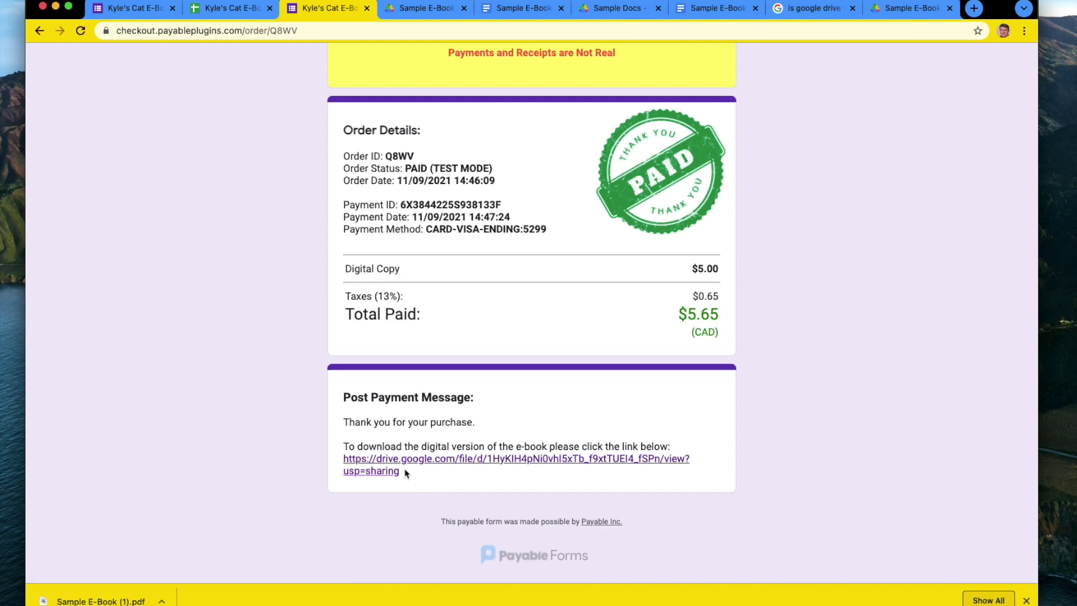
Highlight the e-book download link and the 'Thank you for your purchase' line on the receipt.
left_click_drag(408, 474, 349, 459)
left_click(469, 481)
left_click_drag(407, 478, 345, 461)
left_click(425, 476)
left_click_drag(408, 477, 343, 460)
left_click(446, 475)
left_click_drag(461, 475, 330, 461)
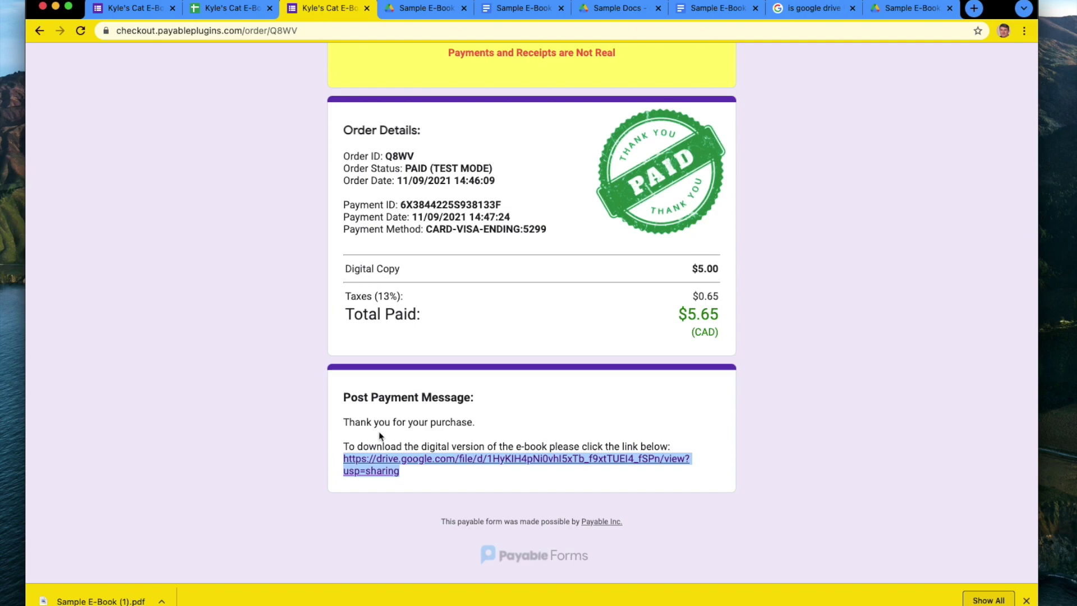
left_click(408, 418)
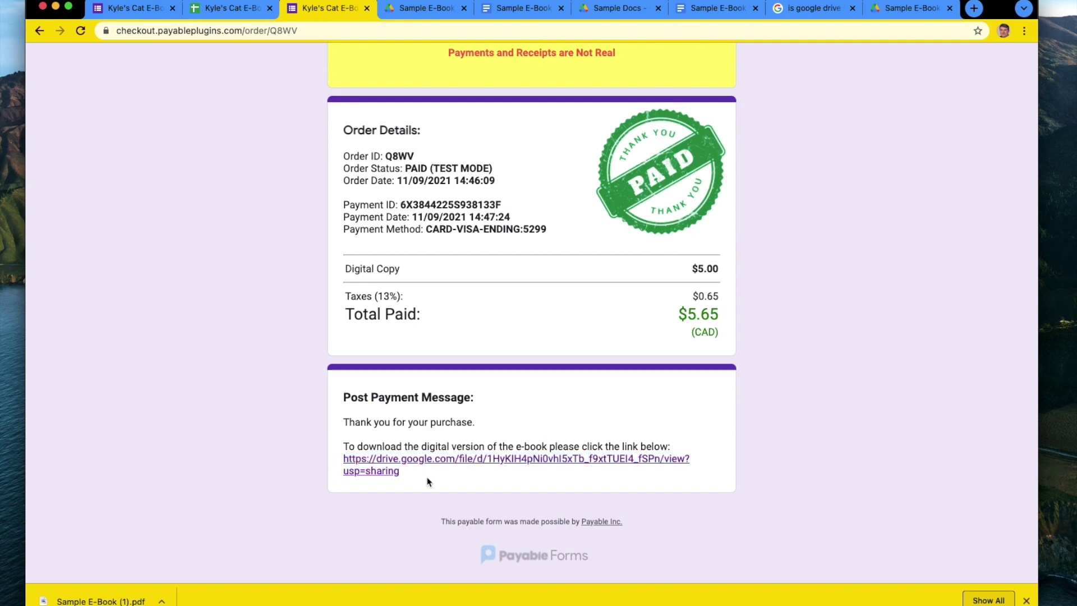
left_click_drag(427, 482, 340, 466)
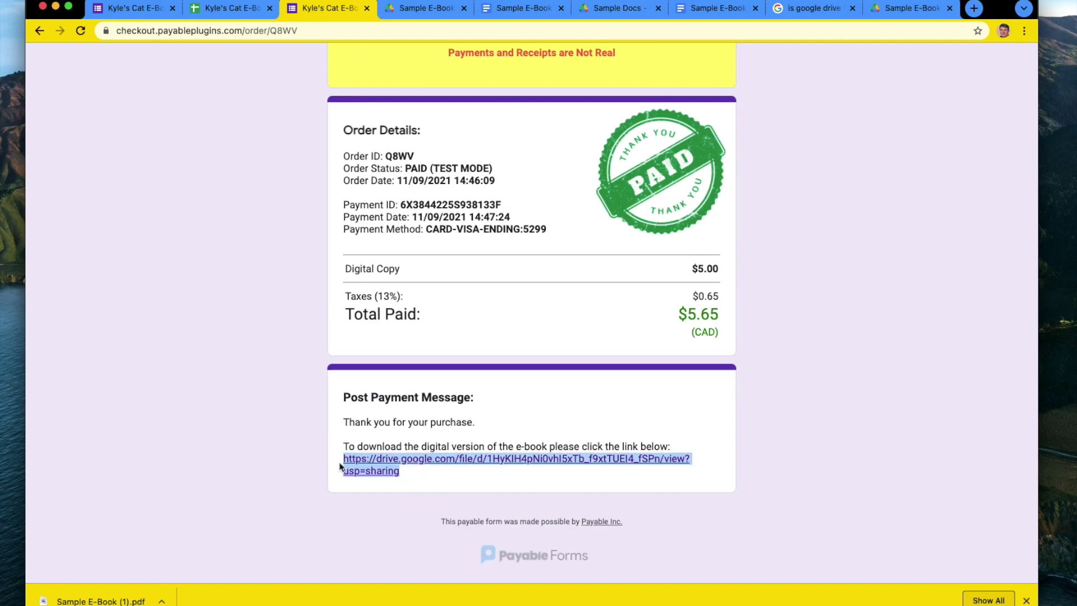
left_click(465, 424)
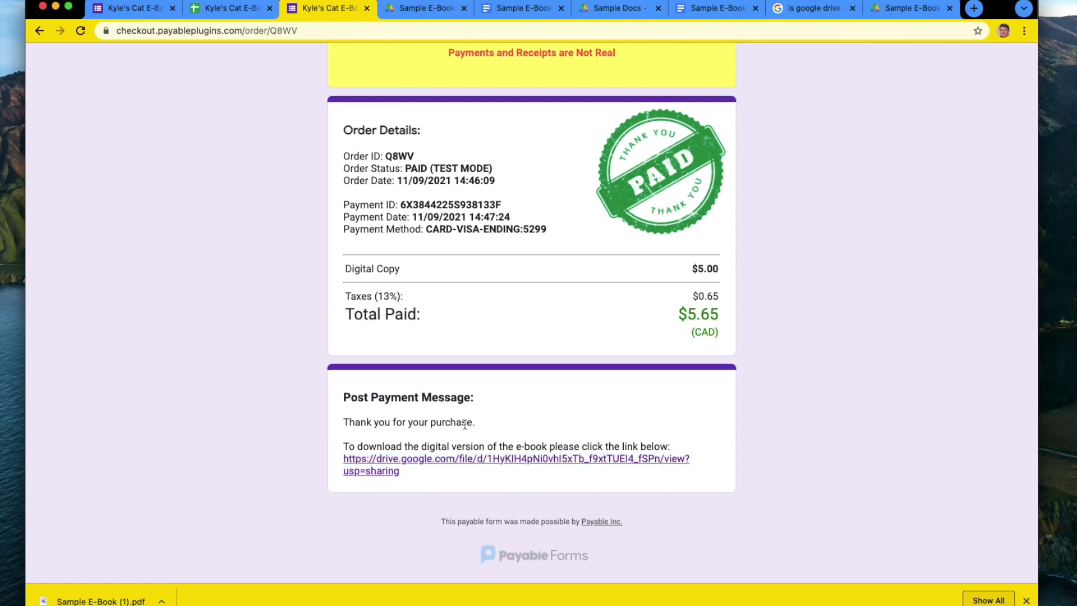
left_click_drag(412, 481, 338, 463)
left_click(433, 483)
left_click_drag(447, 477, 341, 461)
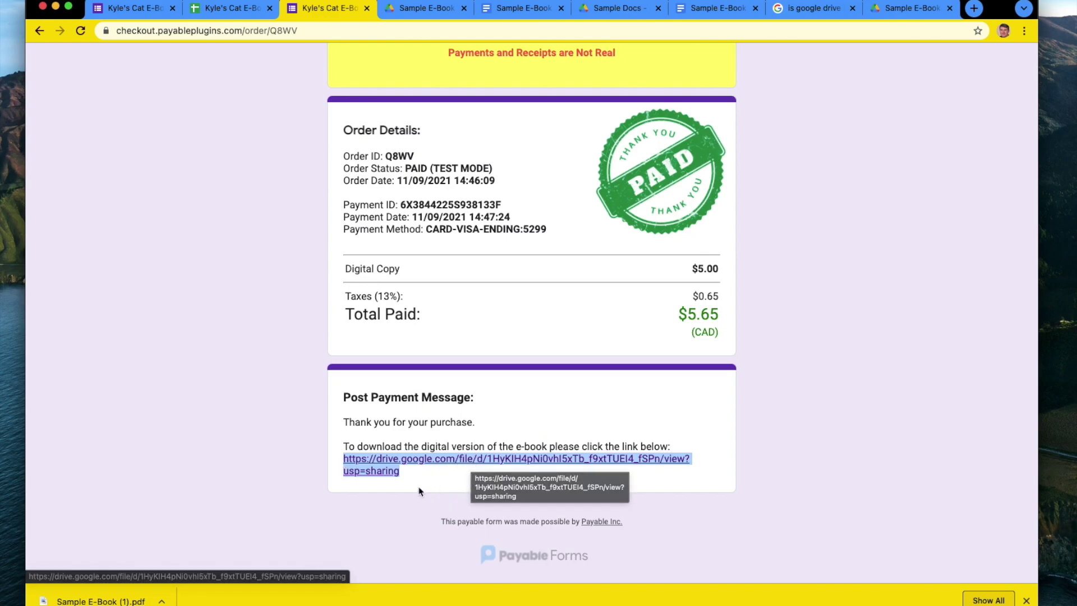
left_click_drag(447, 472, 334, 465)
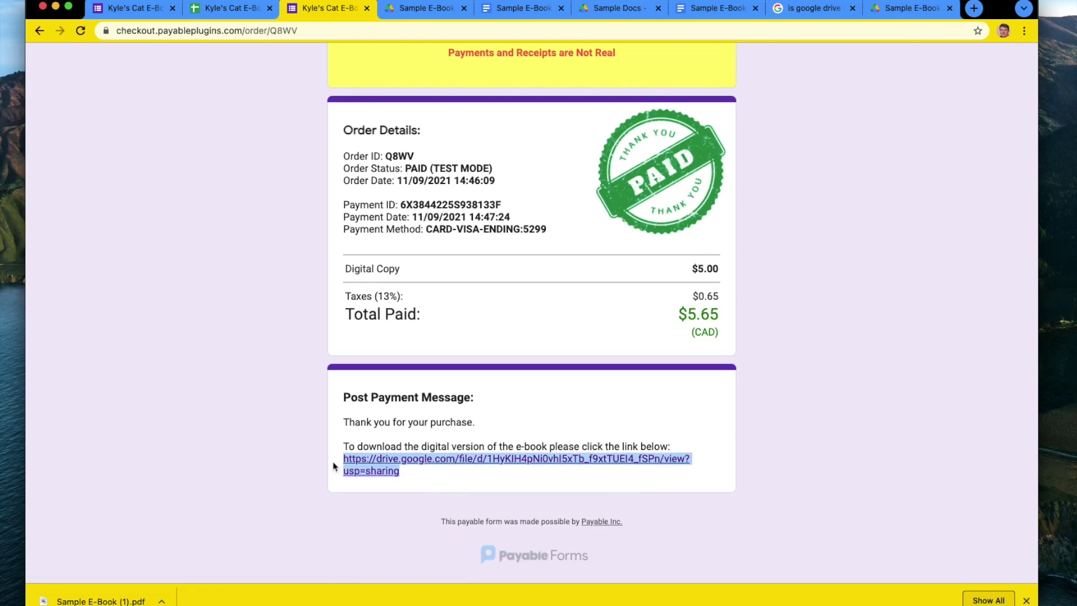
left_click(379, 418)
left_click_drag(344, 422, 513, 424)
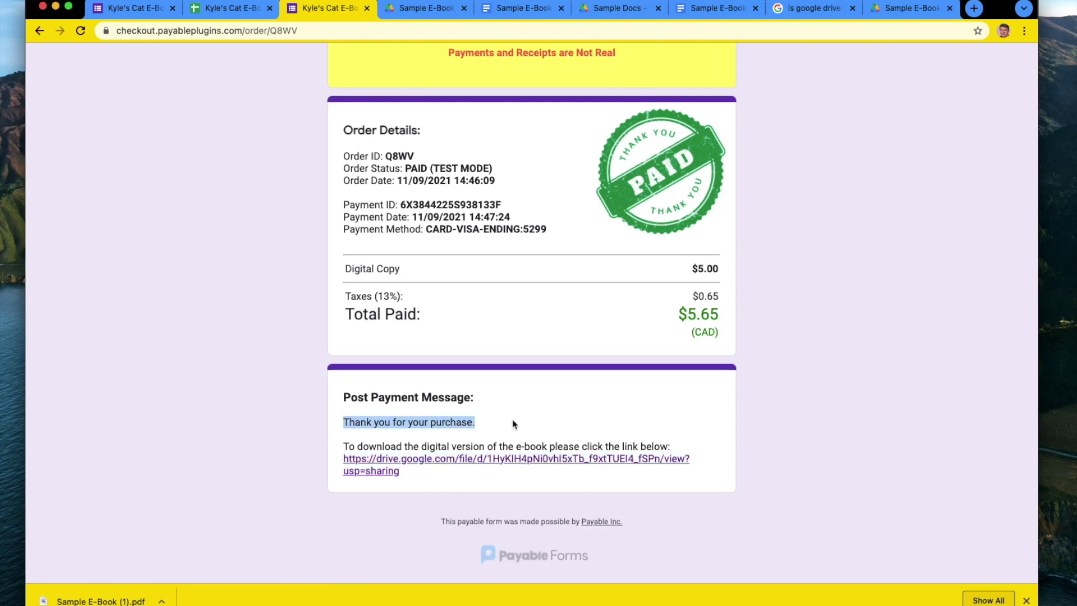
left_click(400, 447)
scroll(402, 432, "up", 5)
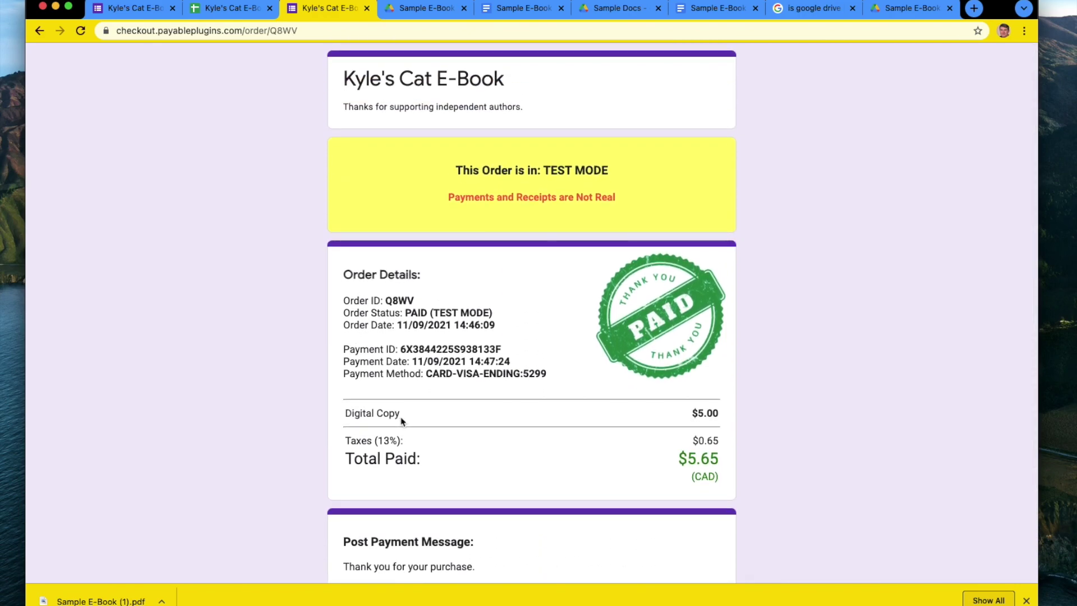
scroll(402, 421, "down", 5)
scroll(402, 421, "up", 5)
scroll(292, 400, "down", 5)
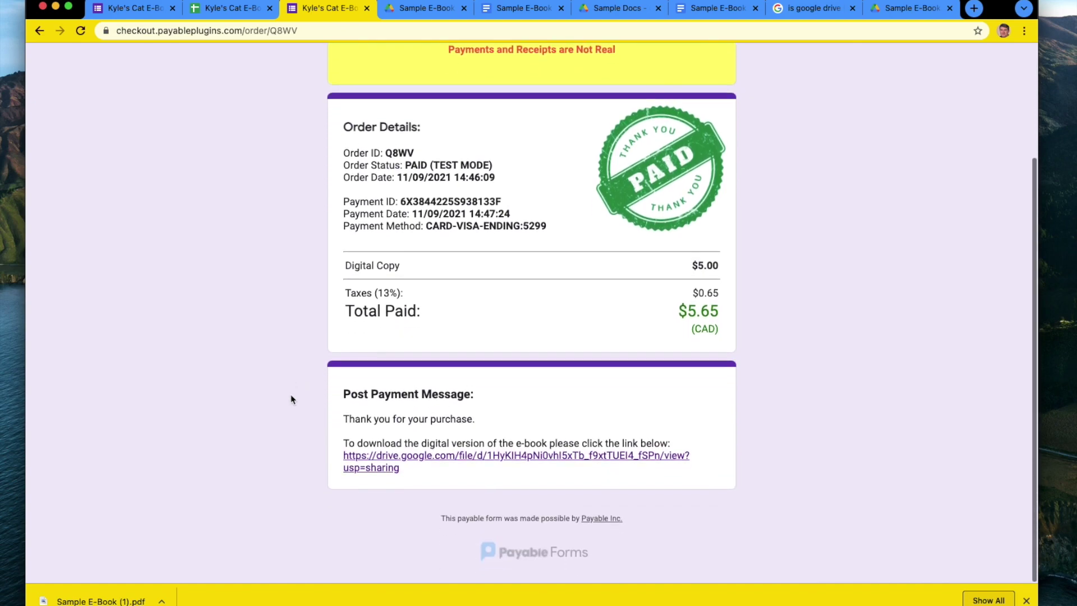
scroll(291, 400, "up", 5)
scroll(292, 400, "down", 5)
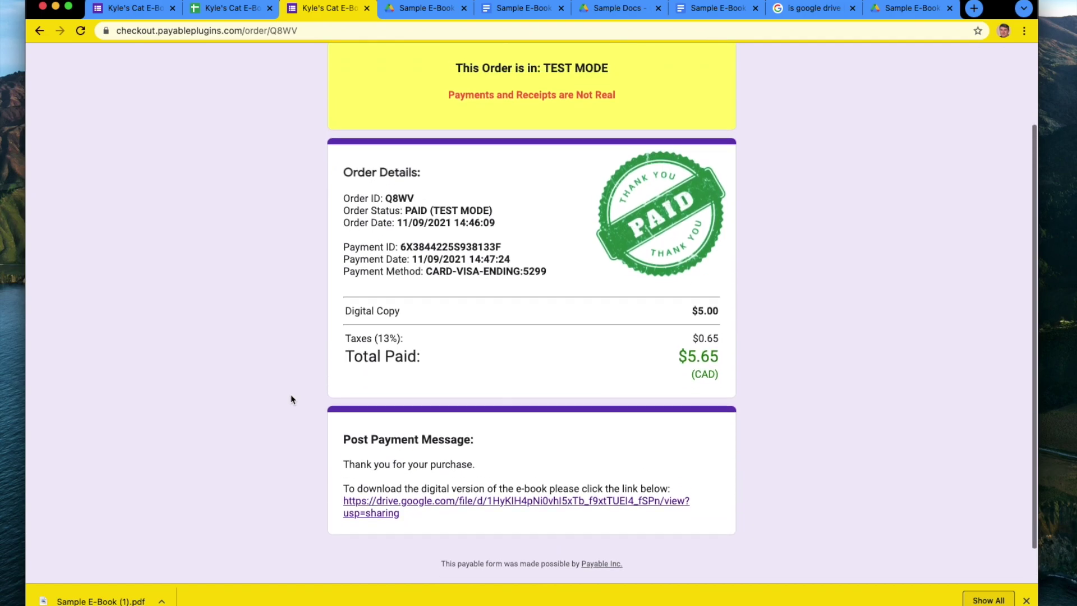
scroll(291, 399, "up", 5)
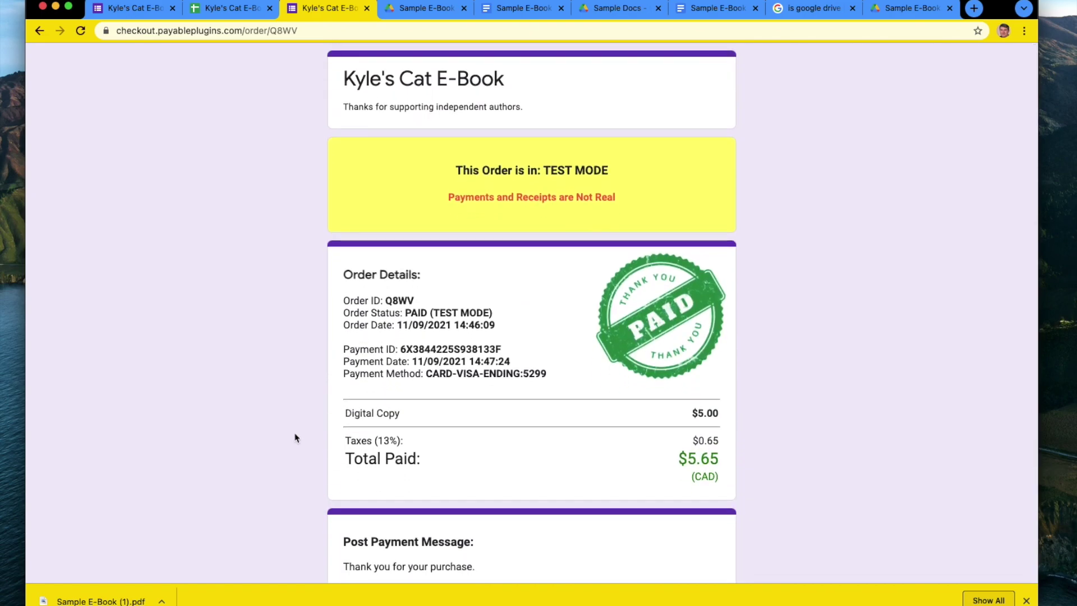
scroll(296, 437, "down", 5)
scroll(295, 438, "up", 5)
scroll(296, 441, "down", 5)
scroll(295, 441, "up", 5)
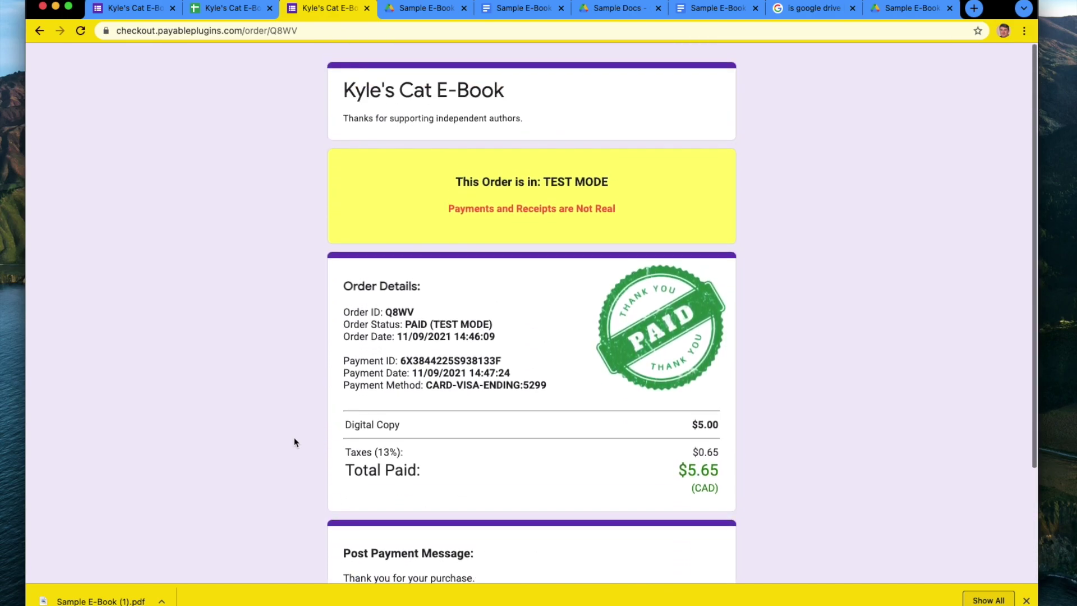